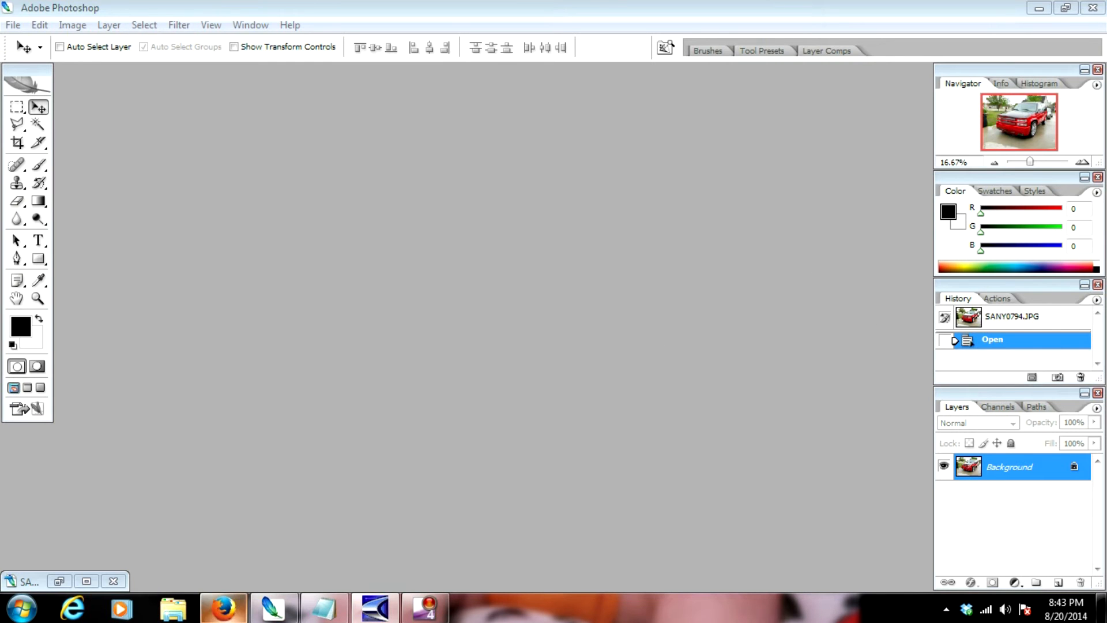
- Maximize the SANY0794.JPG image window and zoom in on the truck's hood to 50% before fitting the whole photo on screen
click(87, 581)
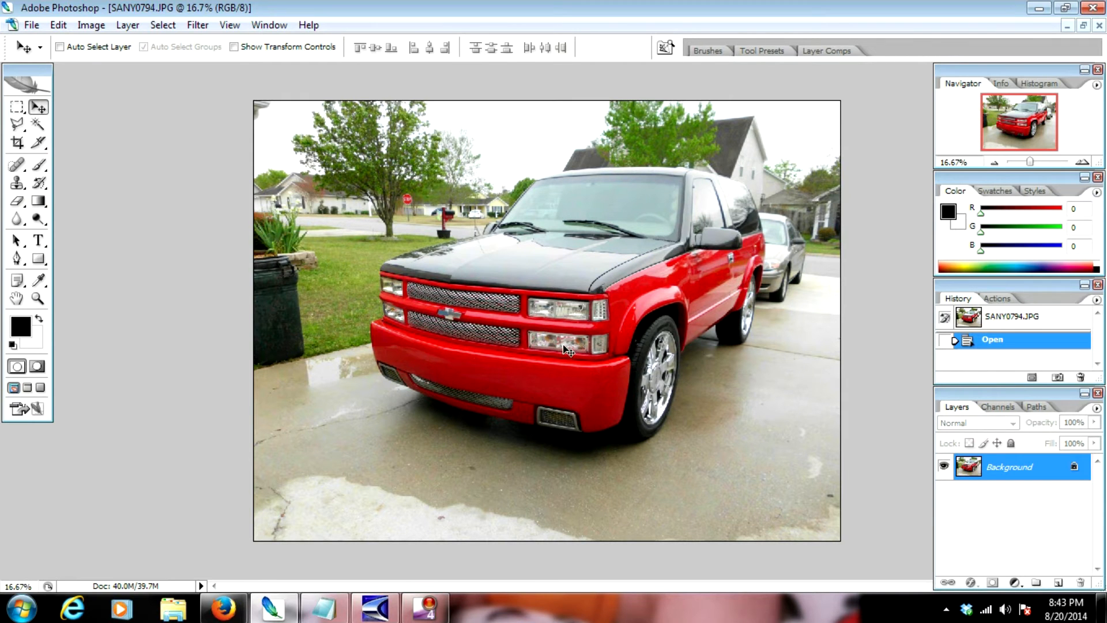
click(38, 298)
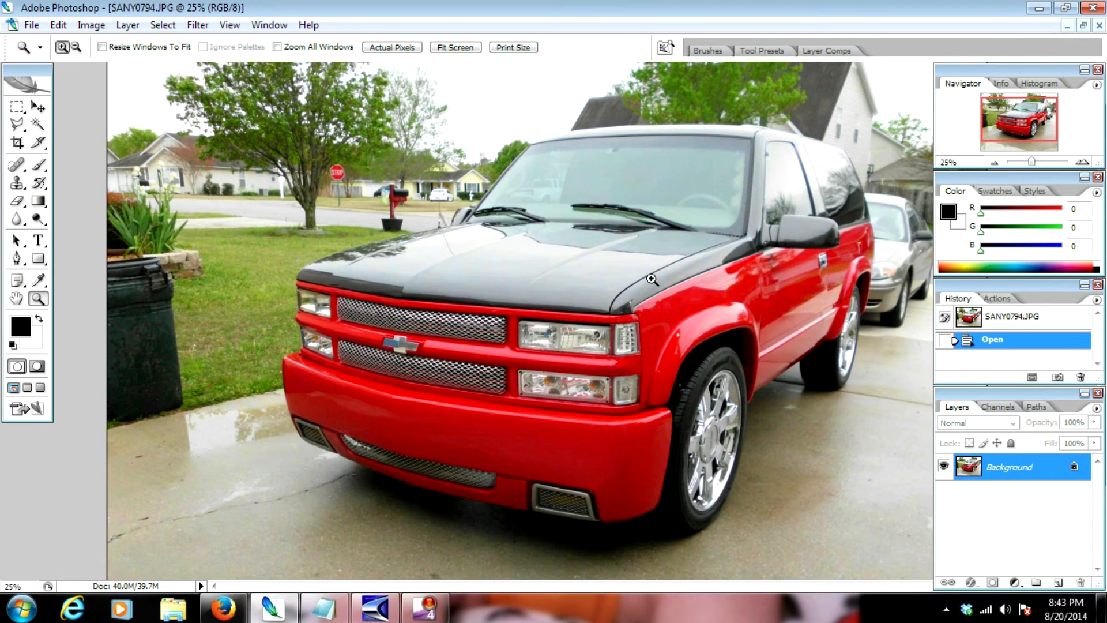
click(593, 300)
click(657, 279)
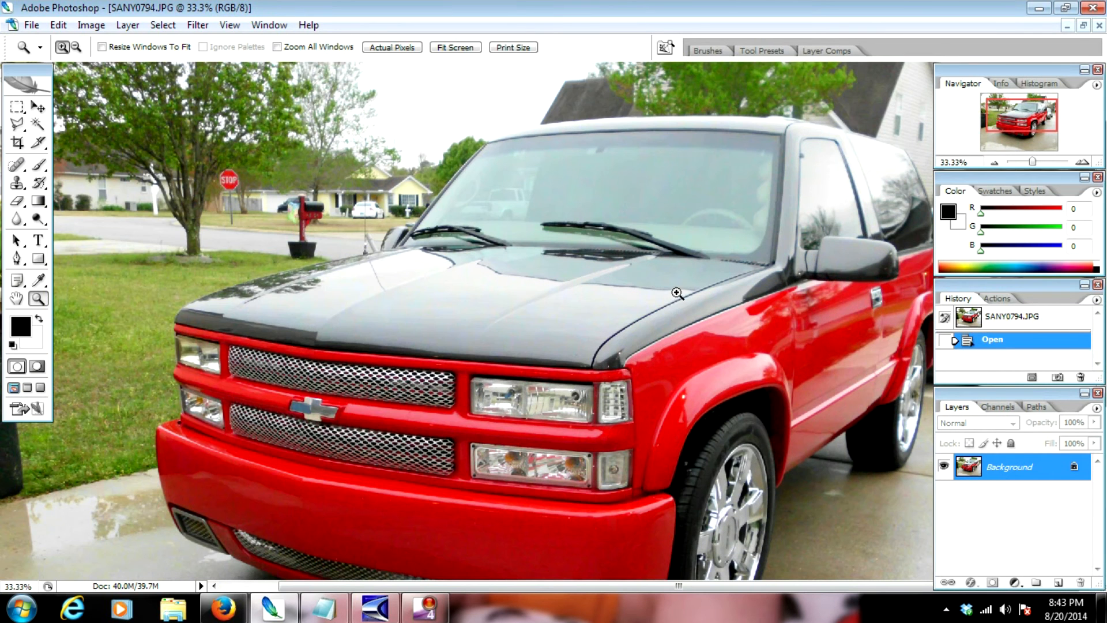
click(562, 315)
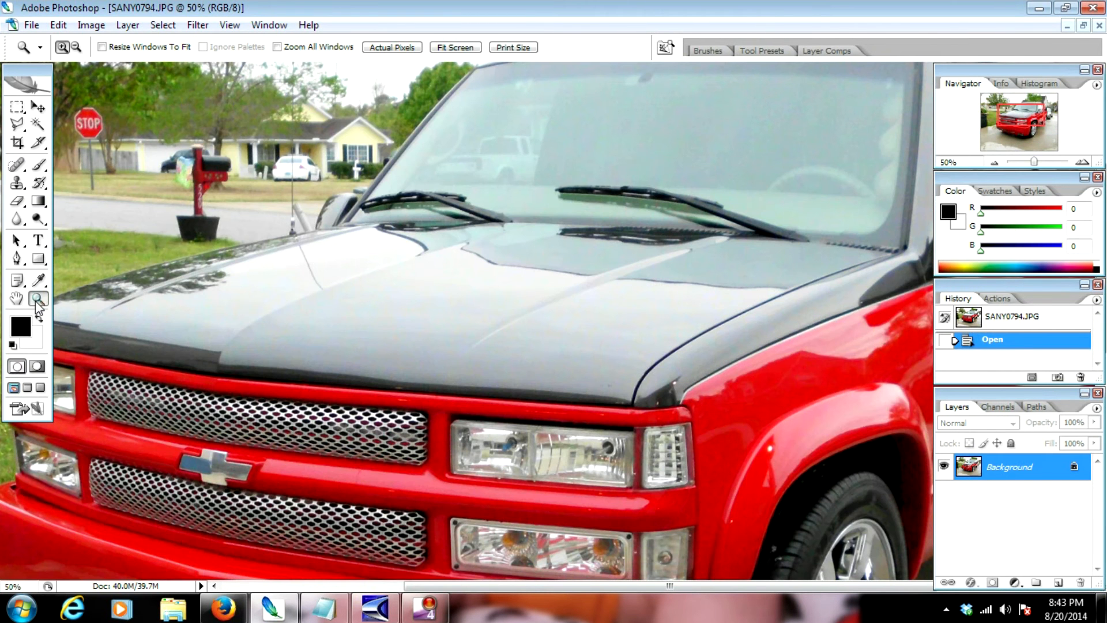
click(462, 49)
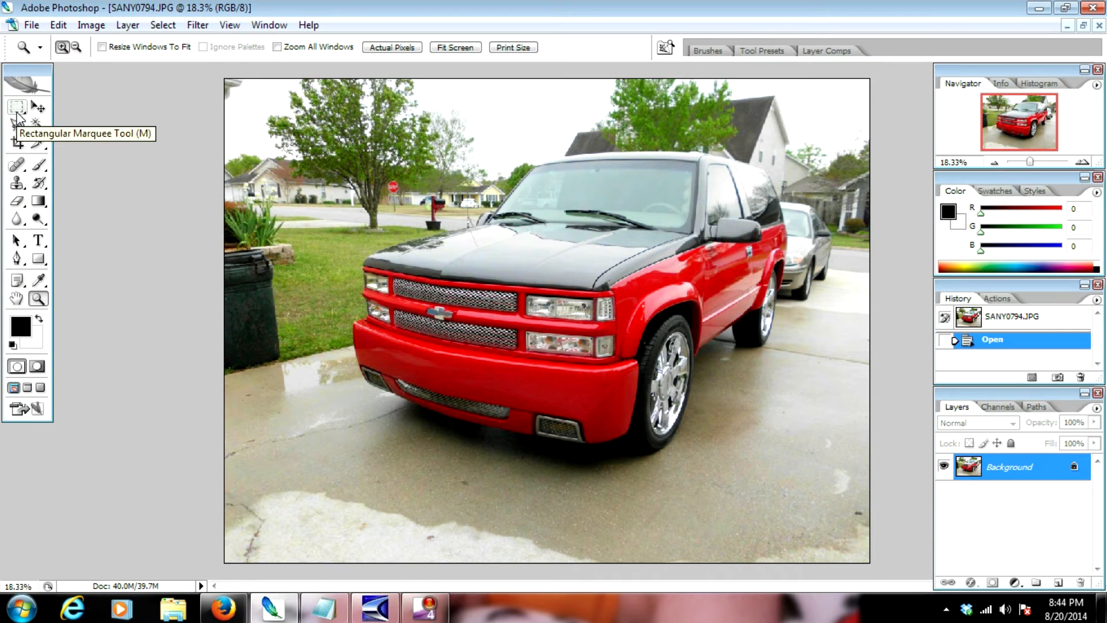
- Select the whole truck with a Rectangular Marquee selection
click(16, 112)
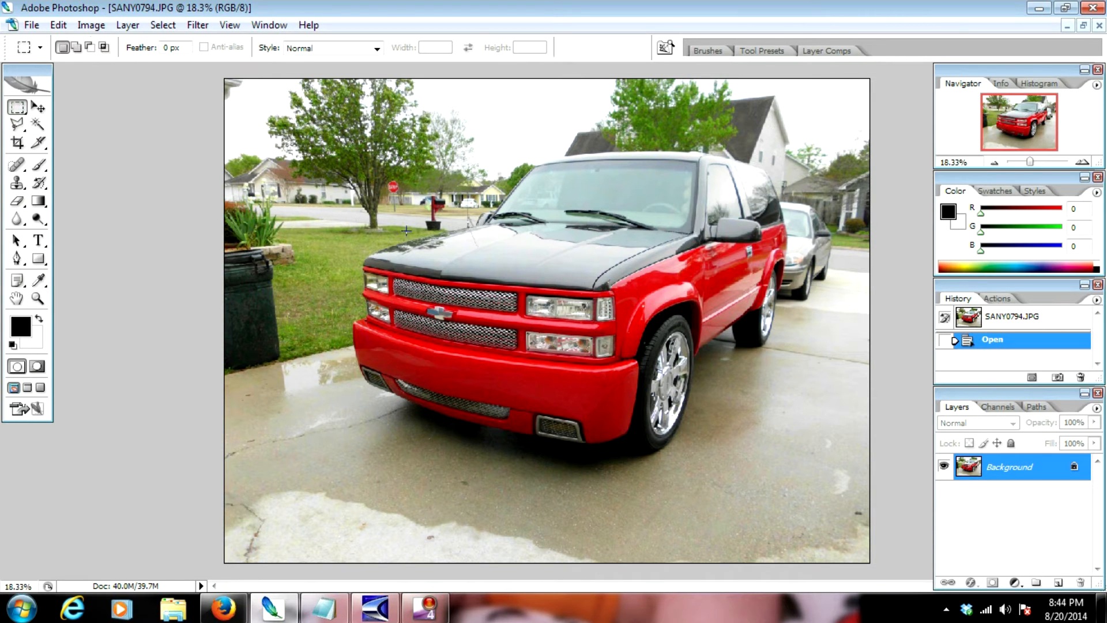
click(16, 111)
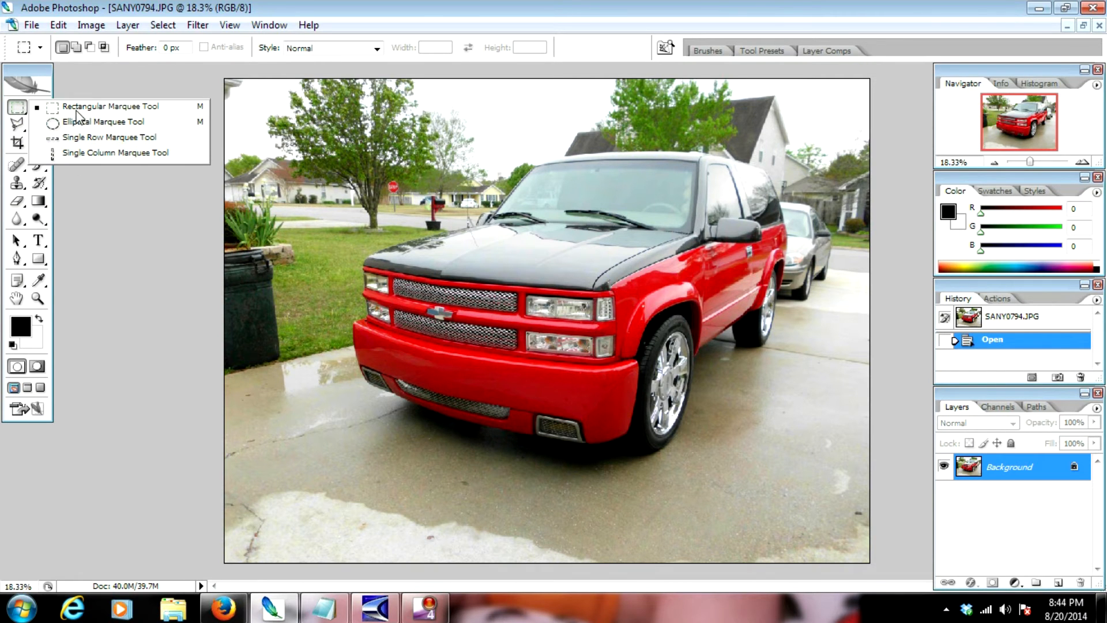
click(75, 108)
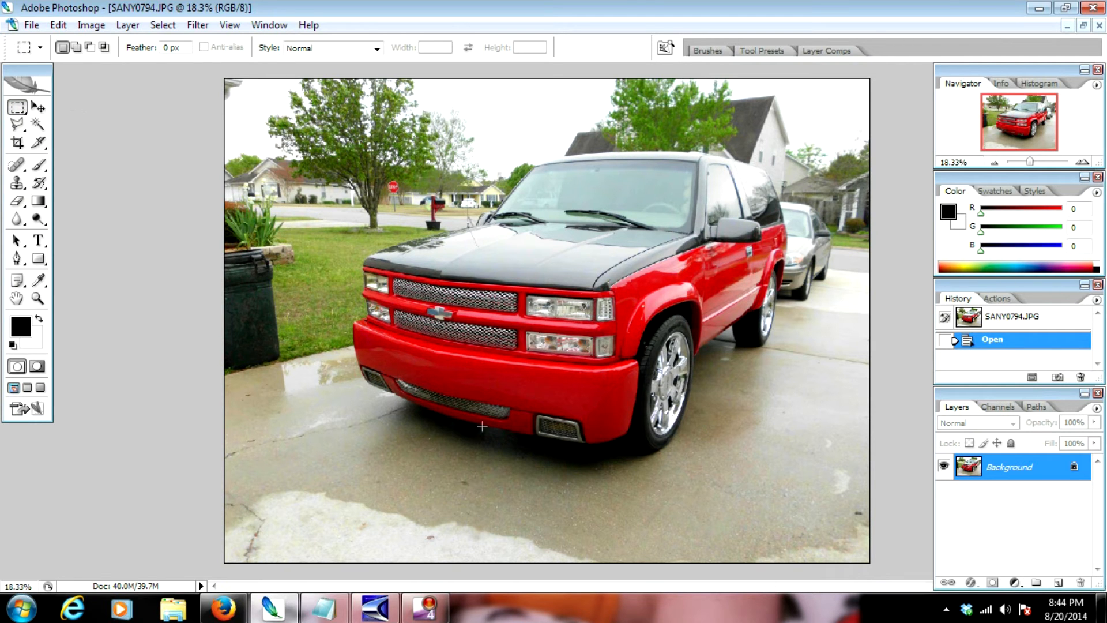
drag(507, 223, 814, 471)
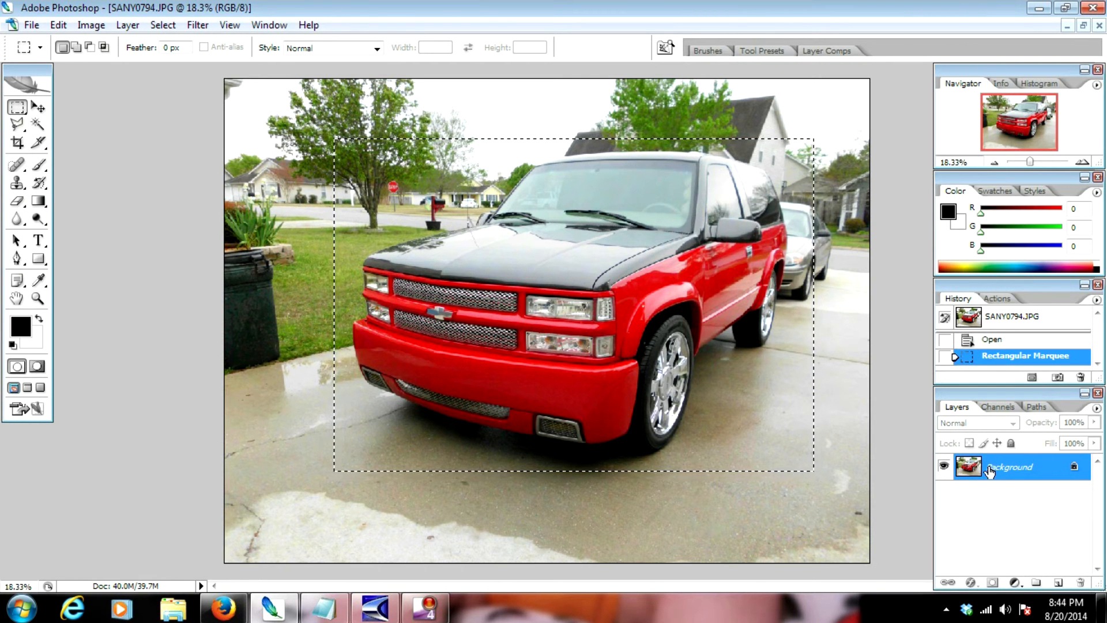
- Copy the selected truck area, paste it as a new layer and shift the pasted copy slightly
click(58, 25)
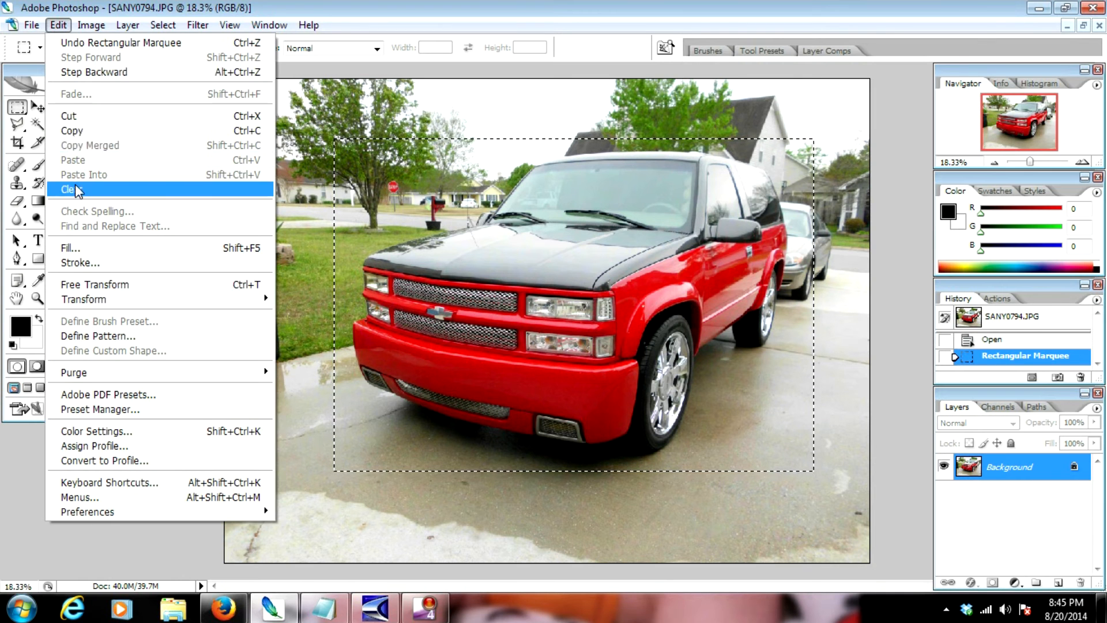
click(72, 136)
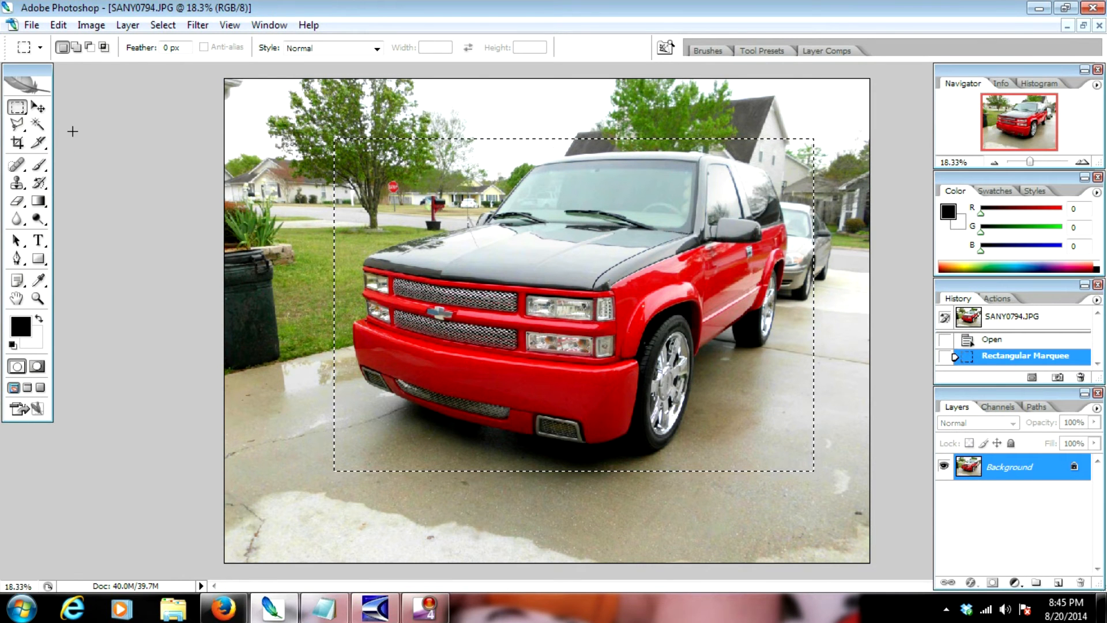
click(59, 25)
click(73, 155)
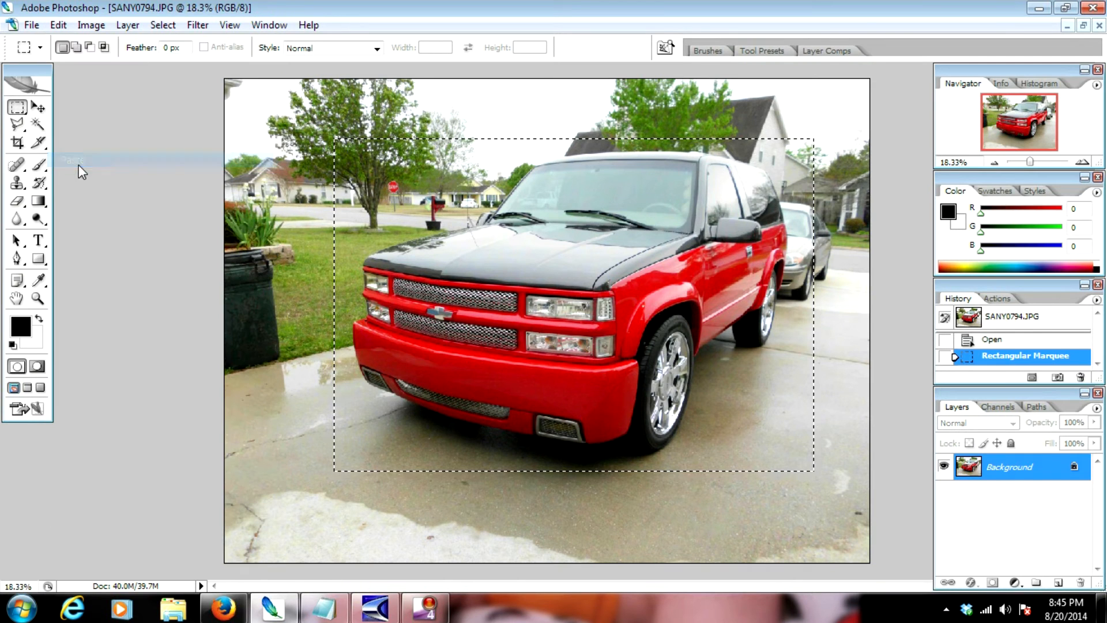
click(37, 109)
mouse_move(656, 286)
mouse_down()
mouse_move(627, 372)
mouse_move(480, 300)
mouse_move(628, 375)
mouse_move(491, 424)
mouse_move(441, 279)
mouse_move(501, 222)
mouse_move(643, 289)
mouse_move(630, 300)
mouse_move(648, 290)
mouse_up()
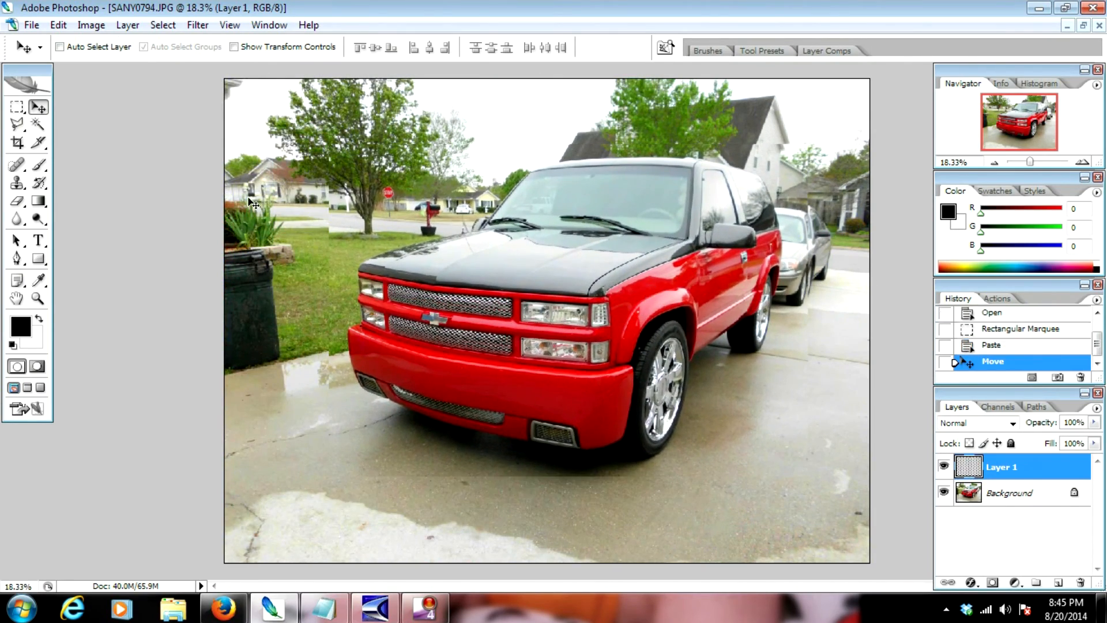
- Undo the move of the pasted truck copy and delete its layer
click(60, 26)
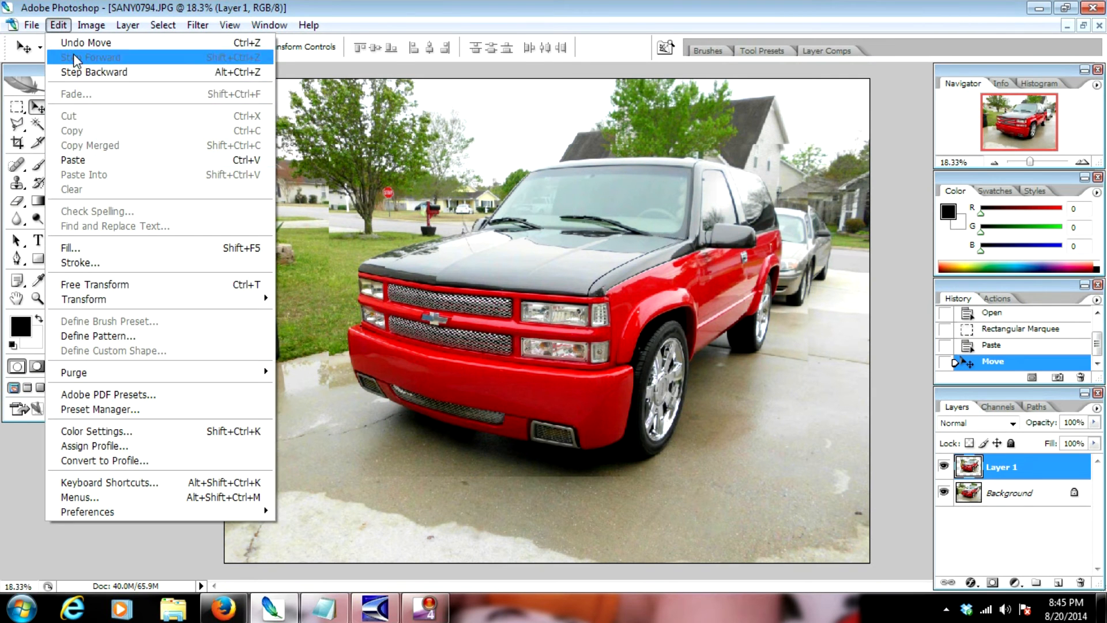
click(75, 43)
right_click(1033, 460)
click(975, 151)
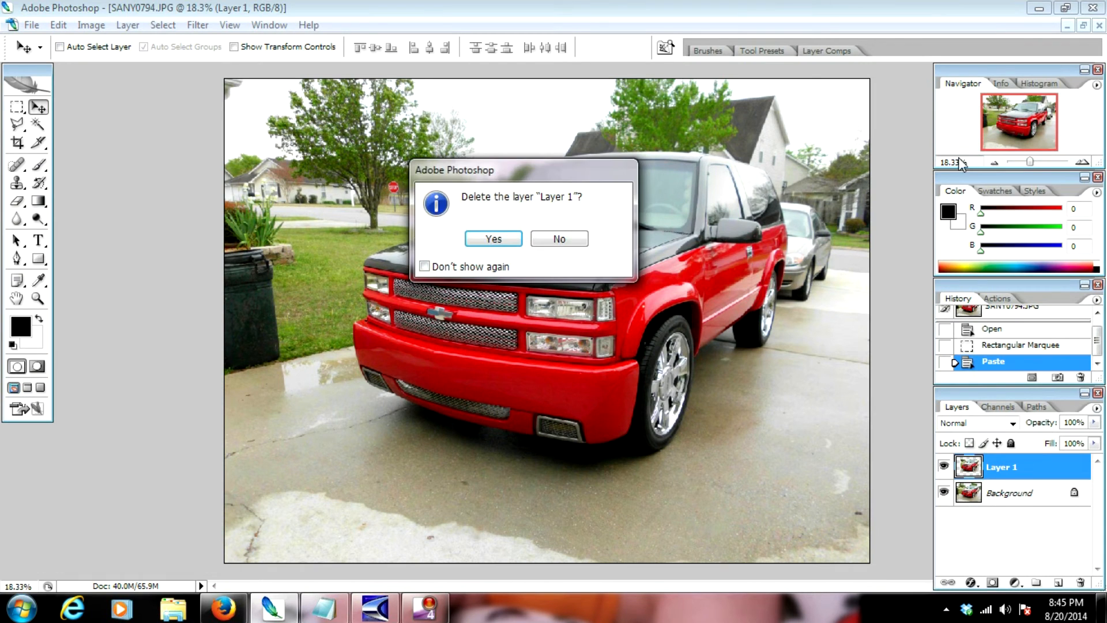
click(498, 239)
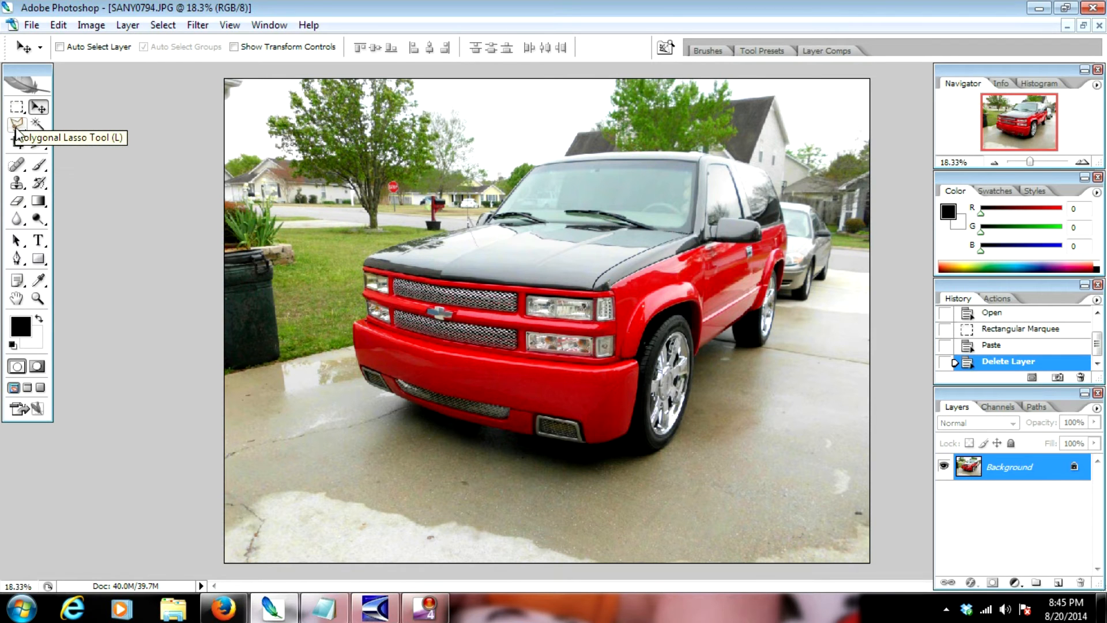
- Trace a freehand Lasso selection loosely around the whole truck and deselect it
click(17, 128)
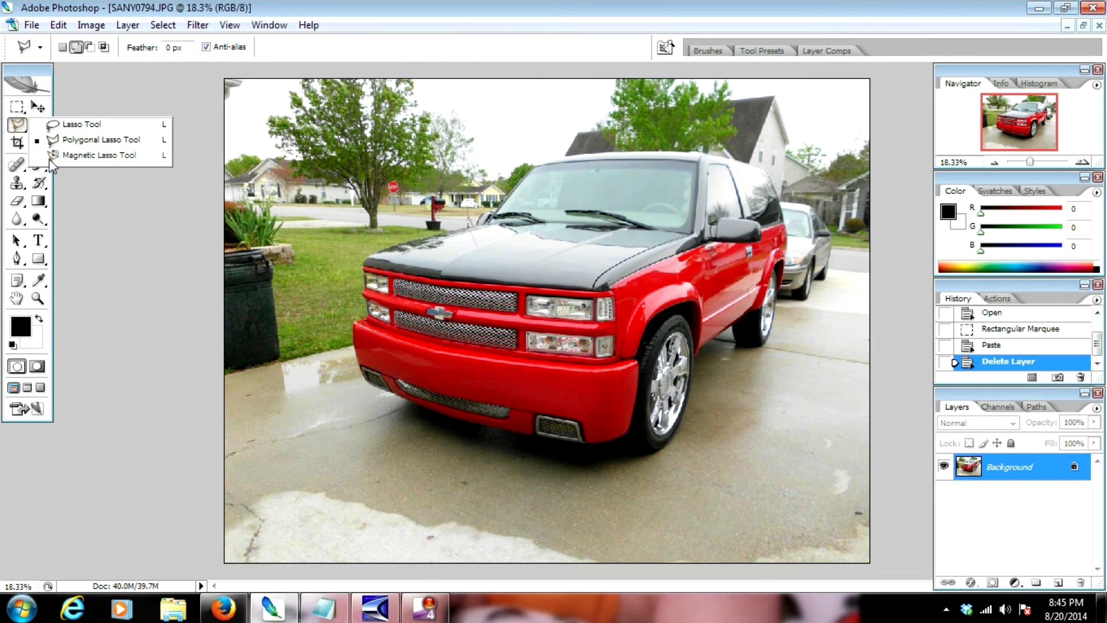
click(62, 125)
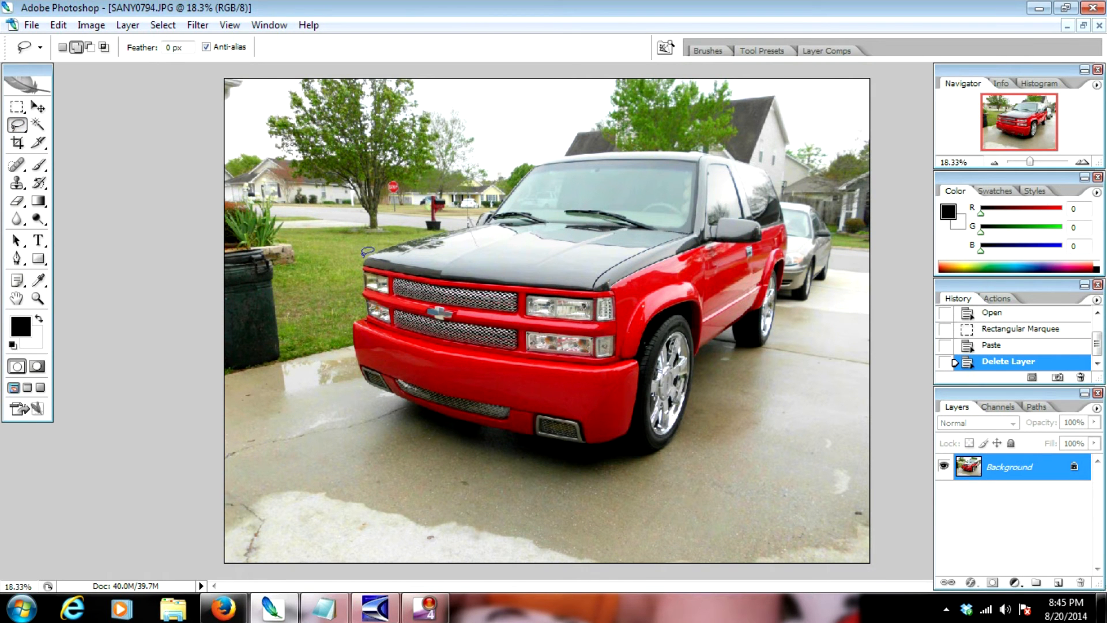
mouse_move(365, 257)
mouse_down()
mouse_move(470, 218)
mouse_move(513, 163)
mouse_move(552, 144)
mouse_move(746, 149)
mouse_move(776, 173)
mouse_move(788, 204)
mouse_move(789, 328)
mouse_move(715, 421)
mouse_move(646, 469)
mouse_move(490, 458)
mouse_move(391, 416)
mouse_move(351, 376)
mouse_move(342, 302)
mouse_move(369, 251)
mouse_up()
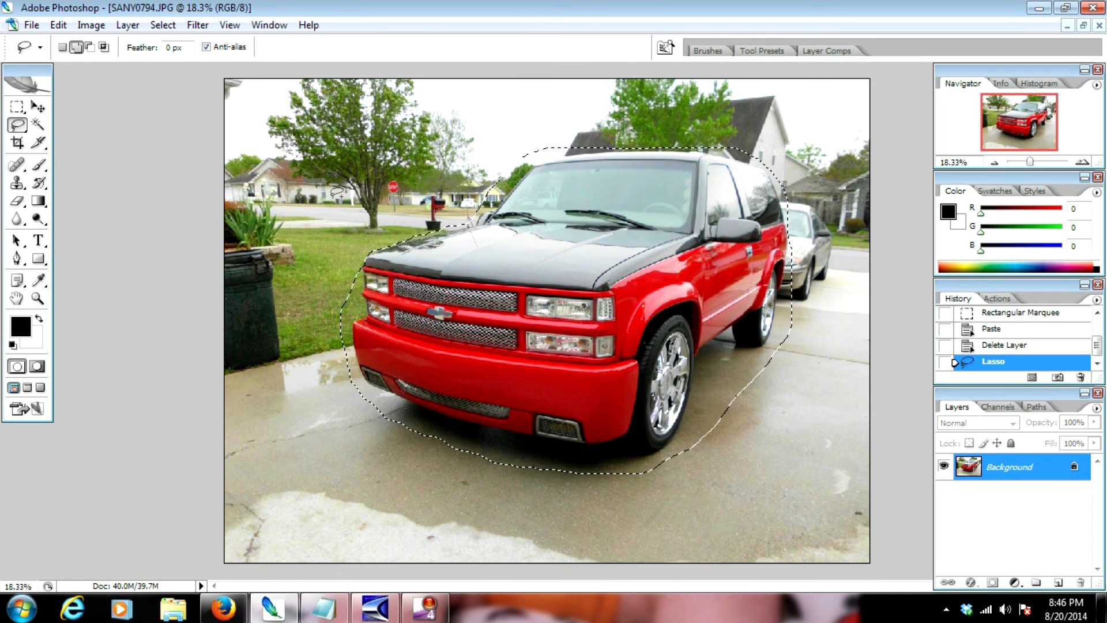
right_click(361, 185)
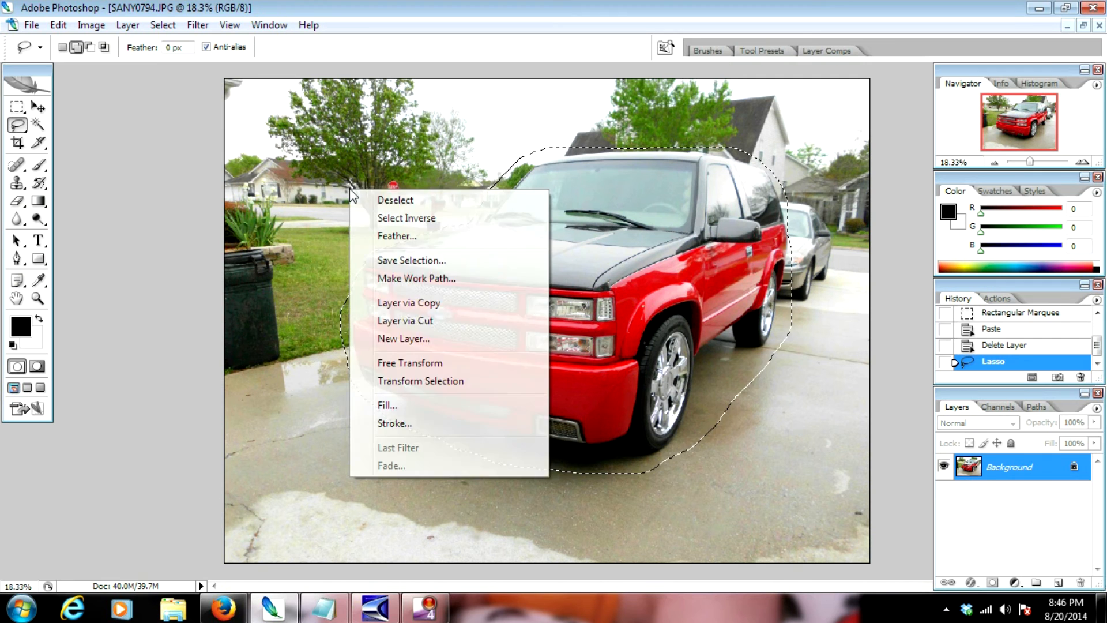
click(377, 198)
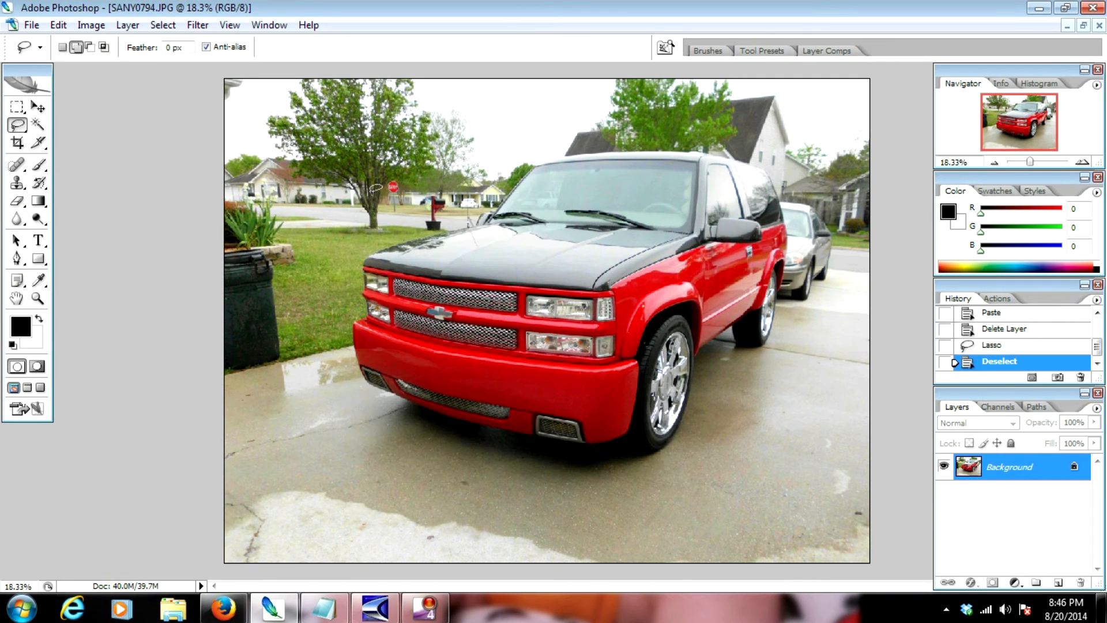
- Select the chrome rim of the truck's front wheel by tracing its edge with the Polygonal Lasso
right_click(16, 124)
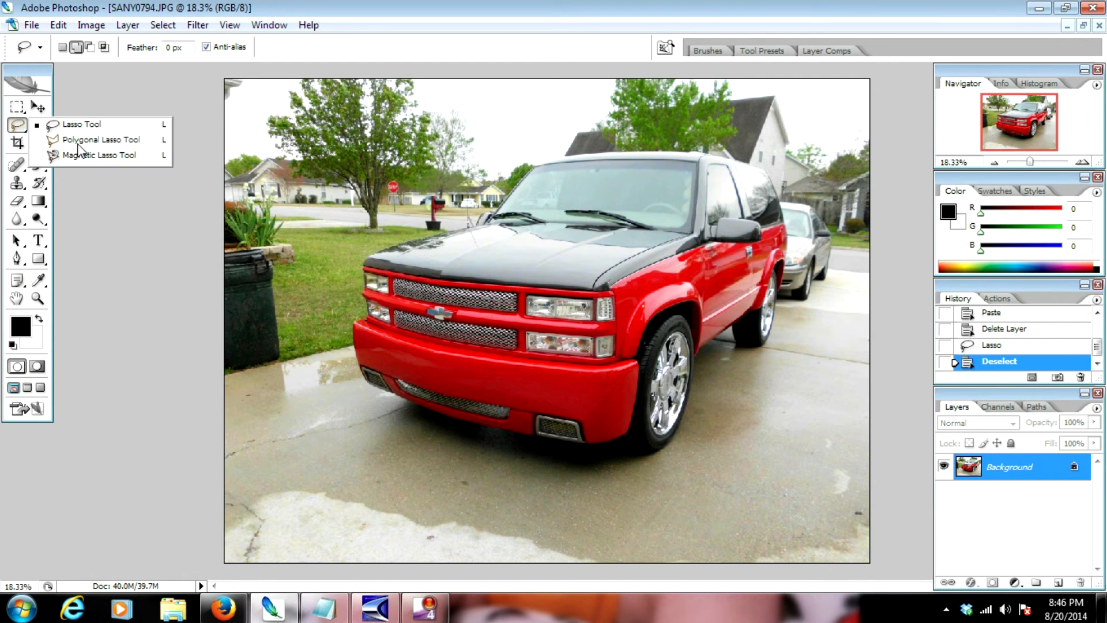
click(79, 140)
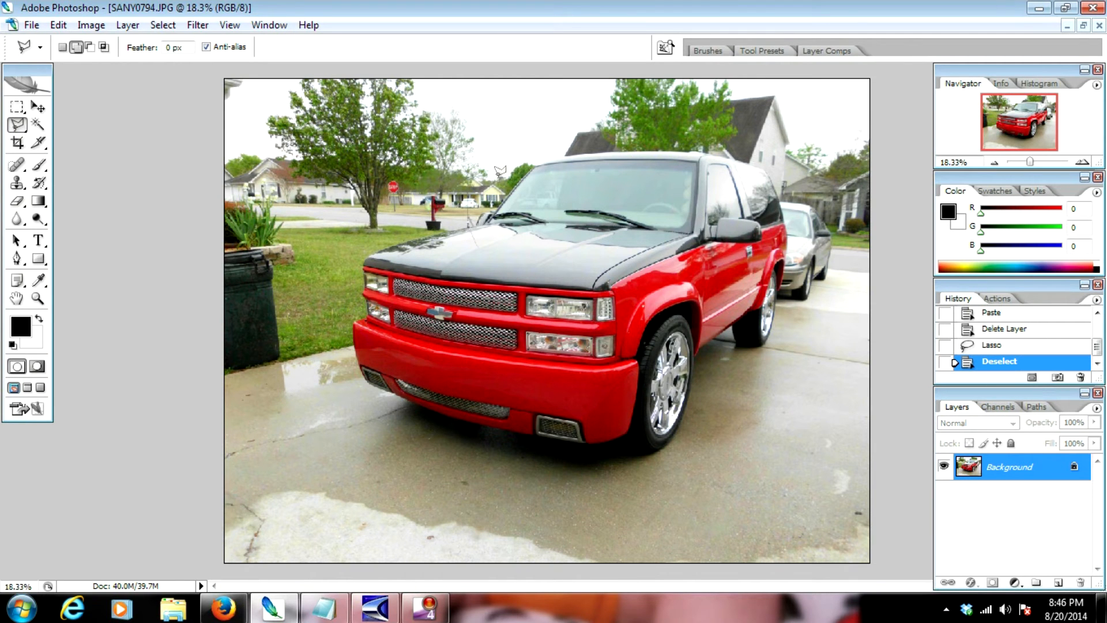
click(38, 298)
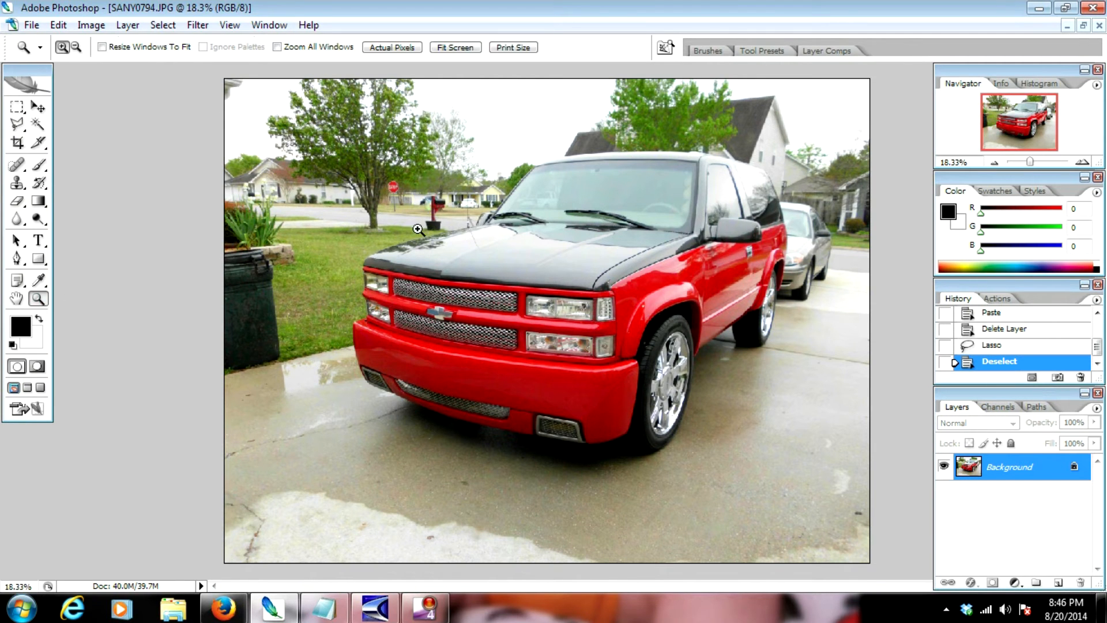
click(694, 375)
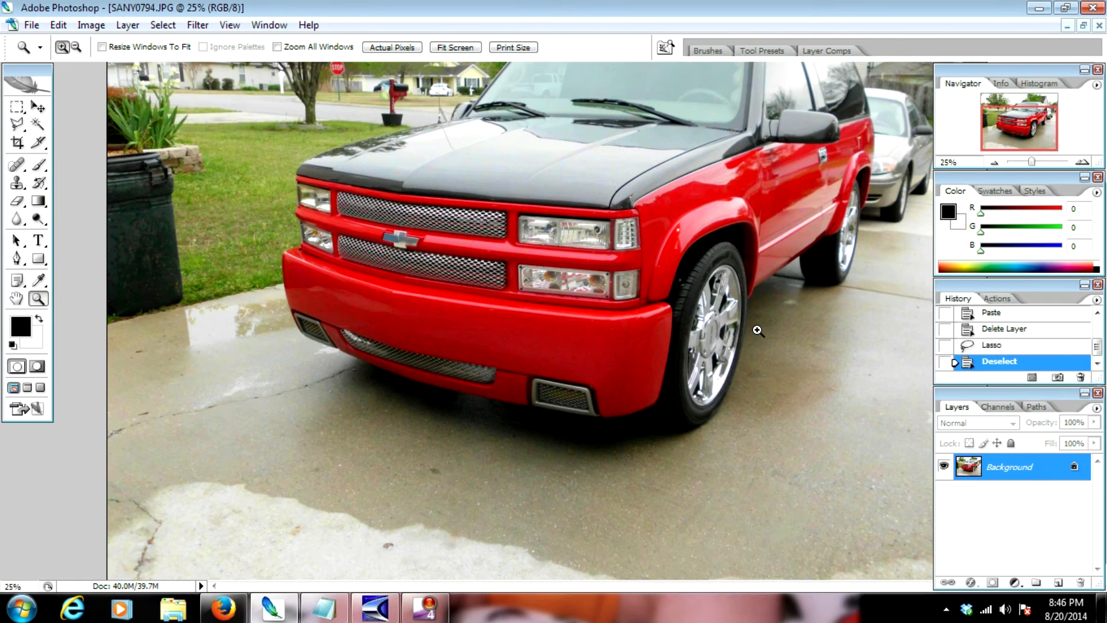
click(759, 332)
click(779, 310)
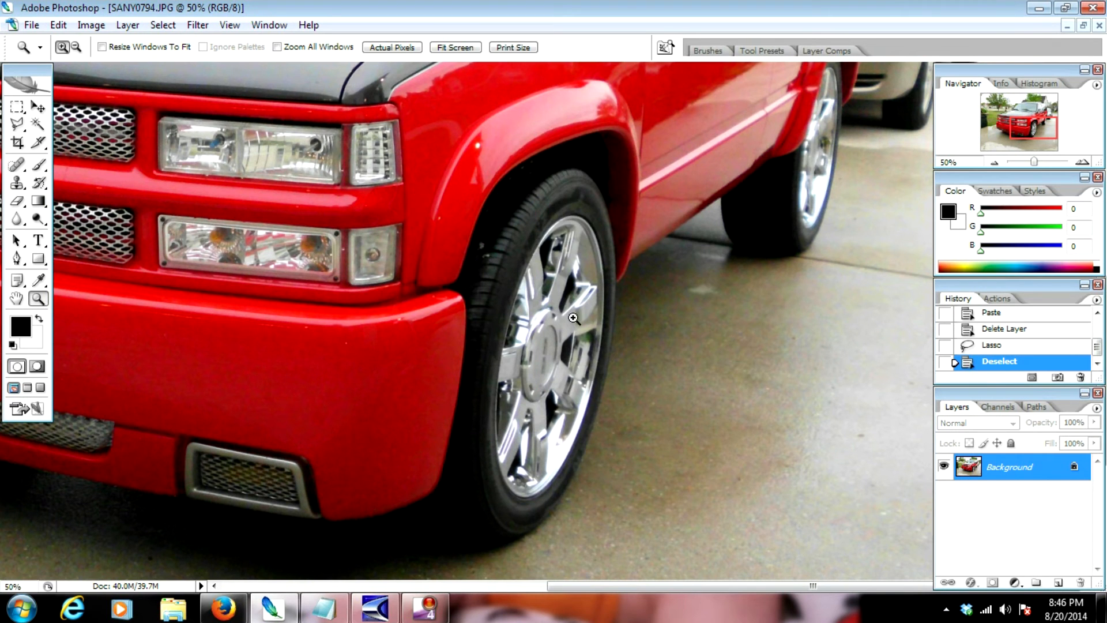
click(16, 126)
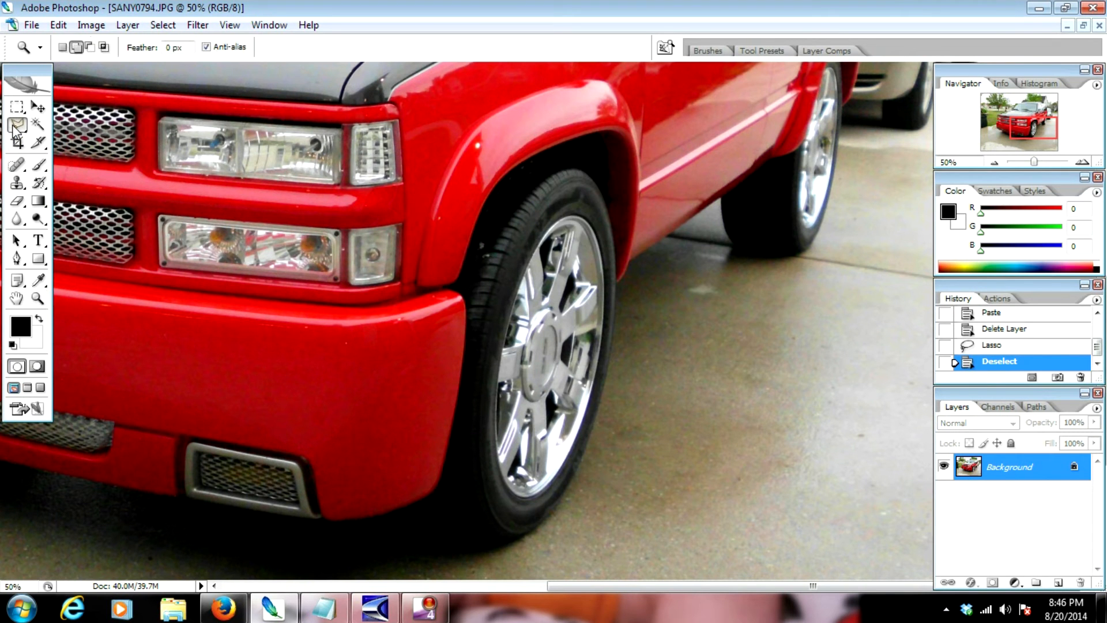
click(593, 226)
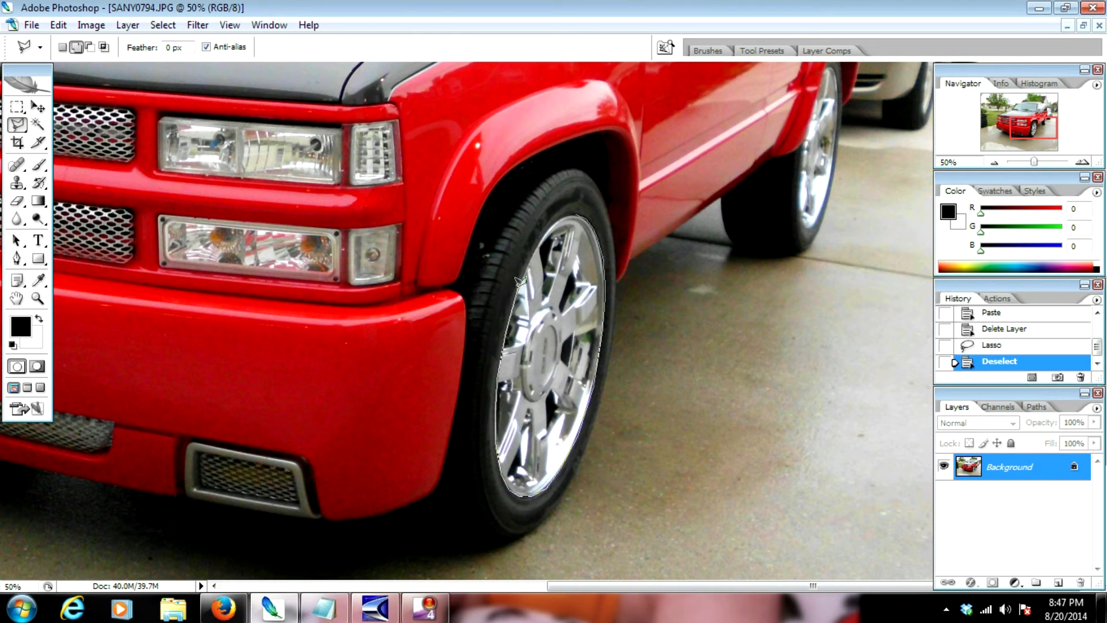
click(576, 209)
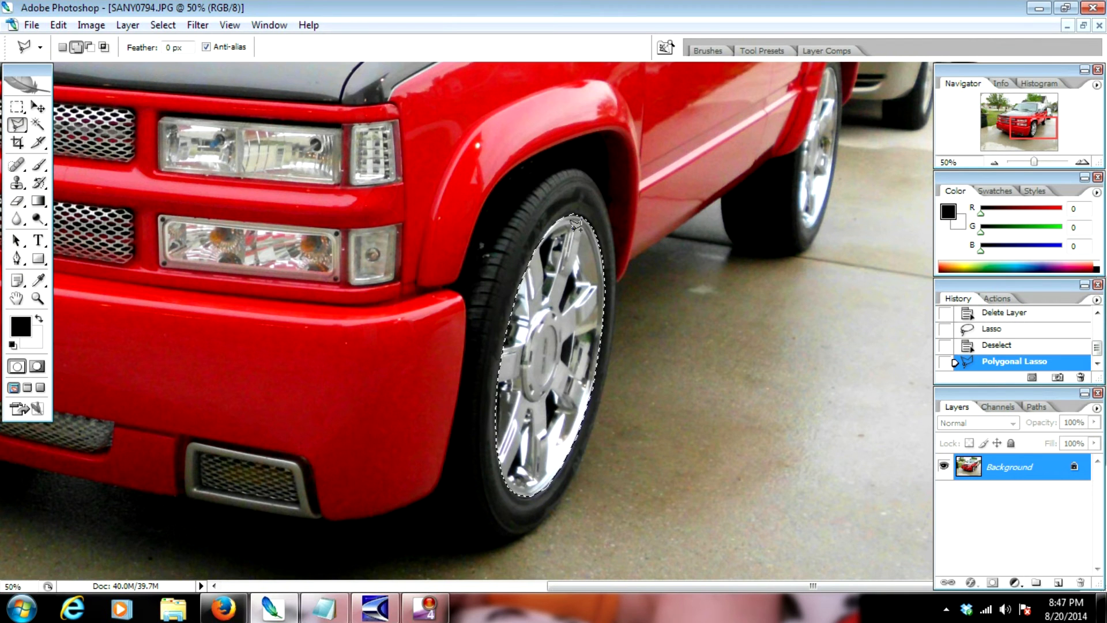
- Clear the selection around the front wheel's chrome rim
click(58, 26)
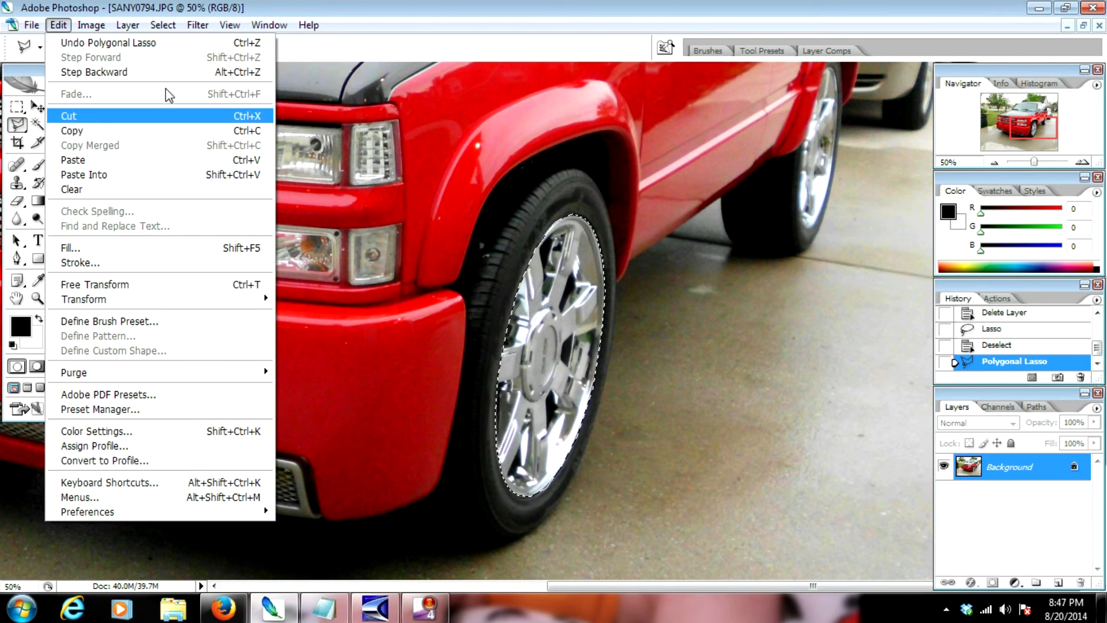
click(408, 5)
right_click(406, 249)
click(452, 259)
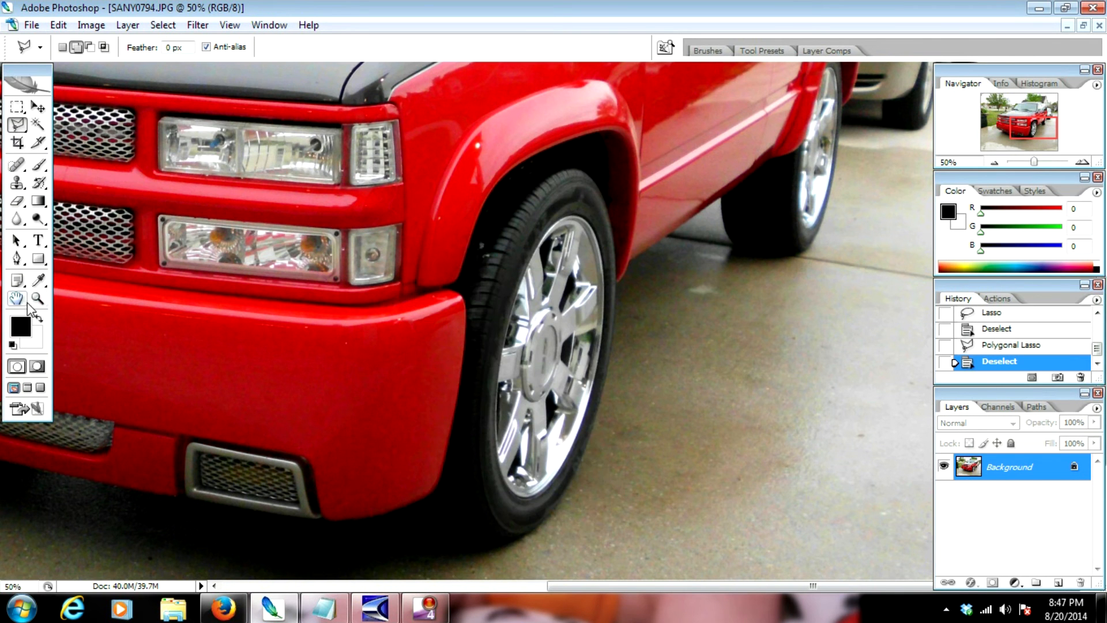
- Trace the large upper headlight beside the front wheel with the Magnetic Lasso and deselect it
click(17, 124)
click(63, 156)
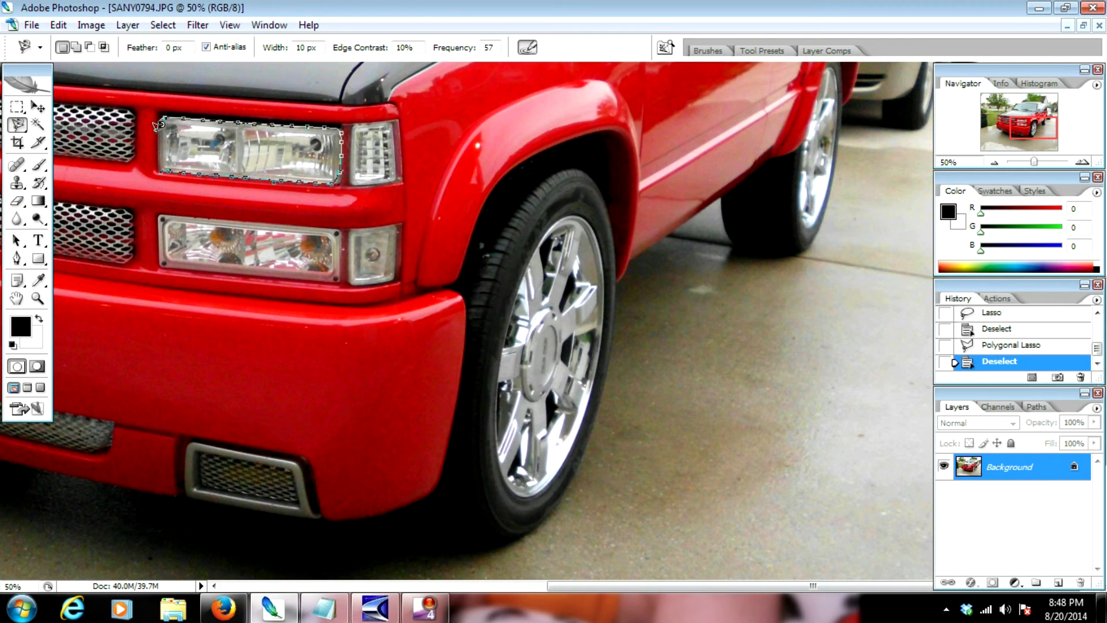
click(165, 162)
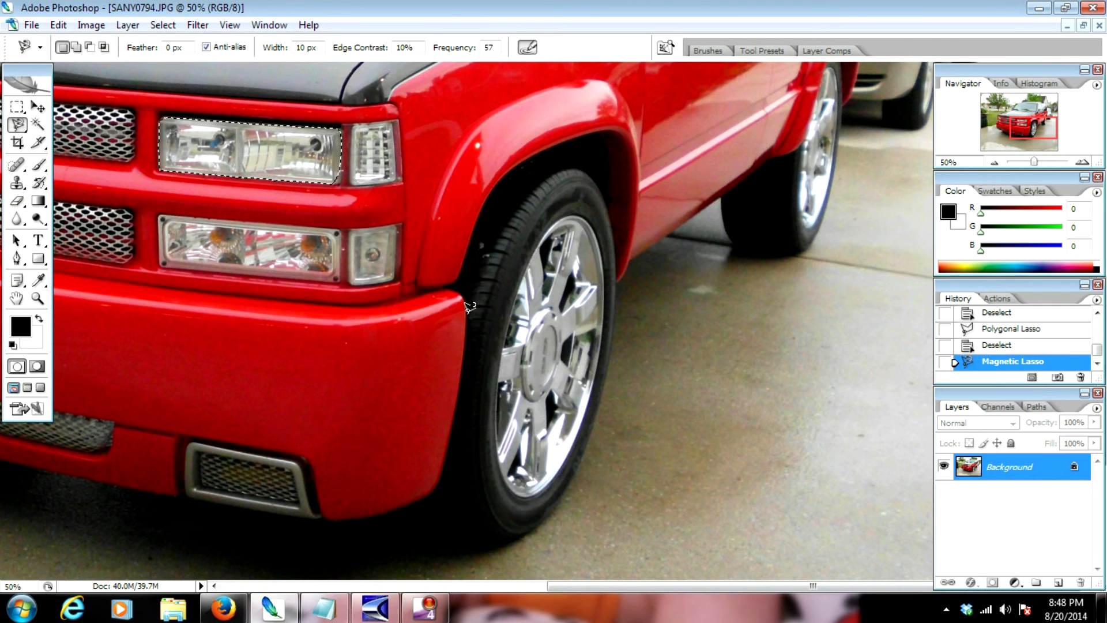
right_click(299, 312)
click(346, 28)
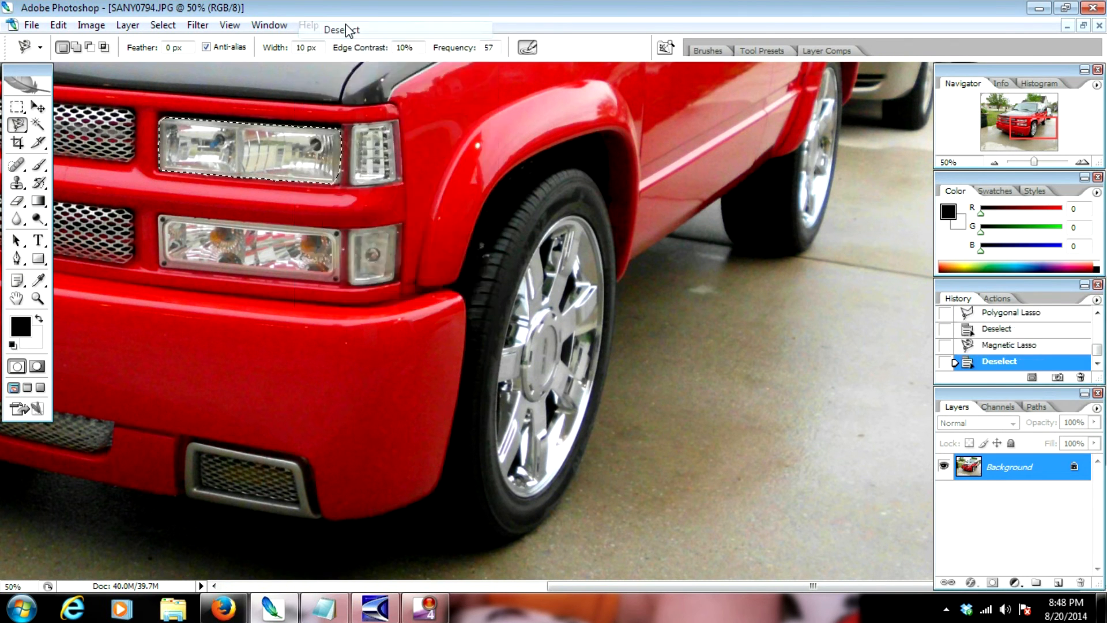
- Select the lower corner of the red front bumper next to the wheel with the Magnetic Lasso
mouse_move(465, 337)
mouse_down()
mouse_move(433, 488)
mouse_move(330, 520)
mouse_move(353, 459)
mouse_move(465, 321)
mouse_up()
click(465, 321)
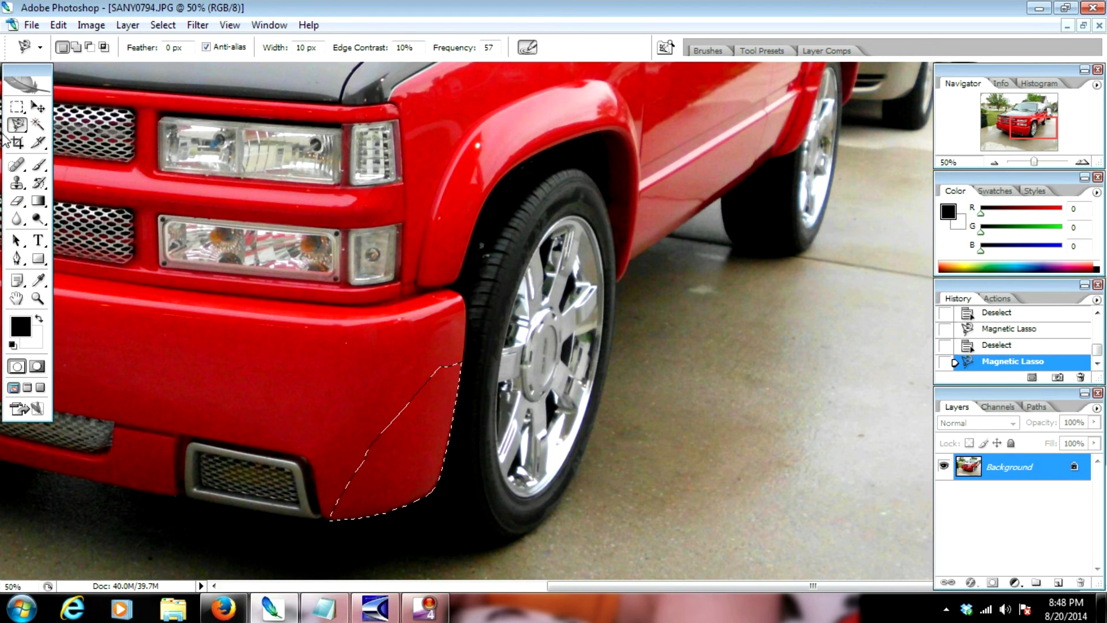
- Deselect the bumper corner and select the red paint of the front bumper with the Magic Wand
right_click(364, 363)
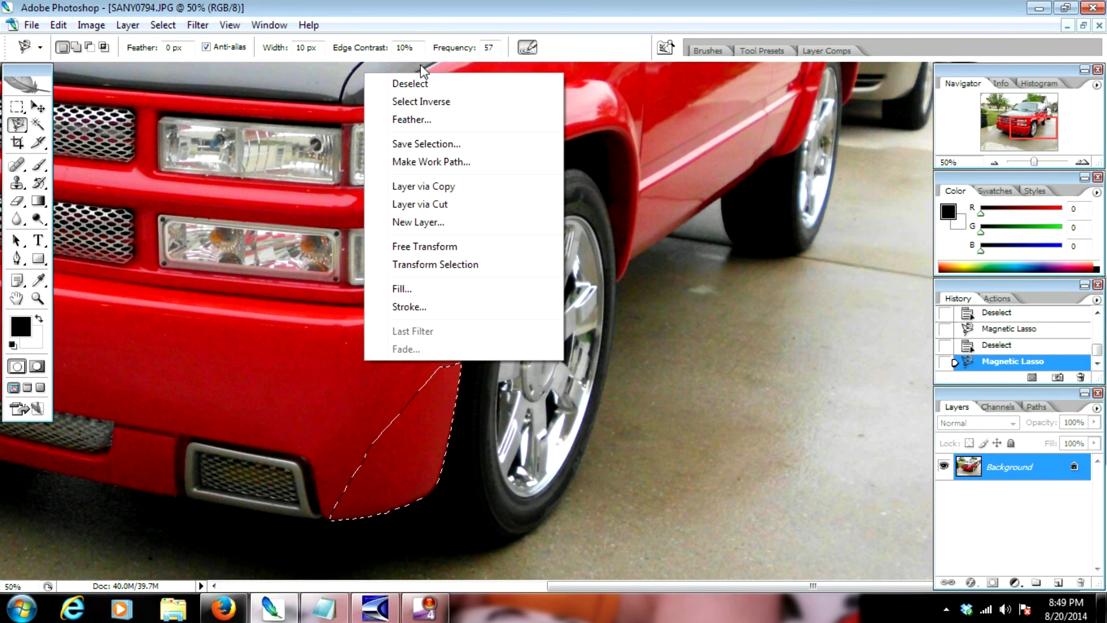
click(398, 85)
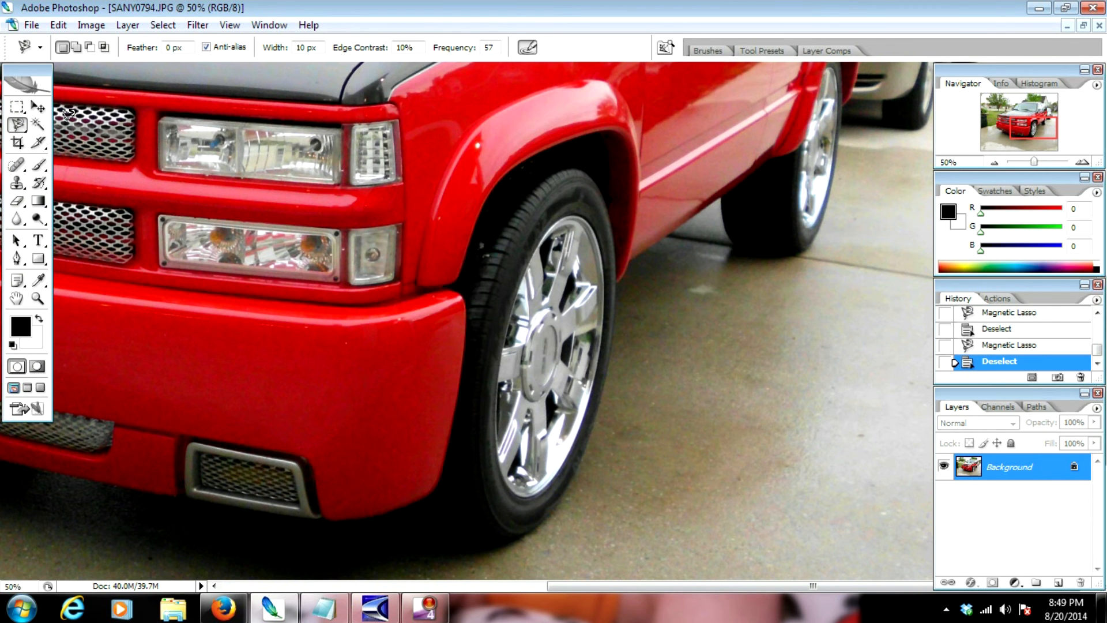
click(37, 126)
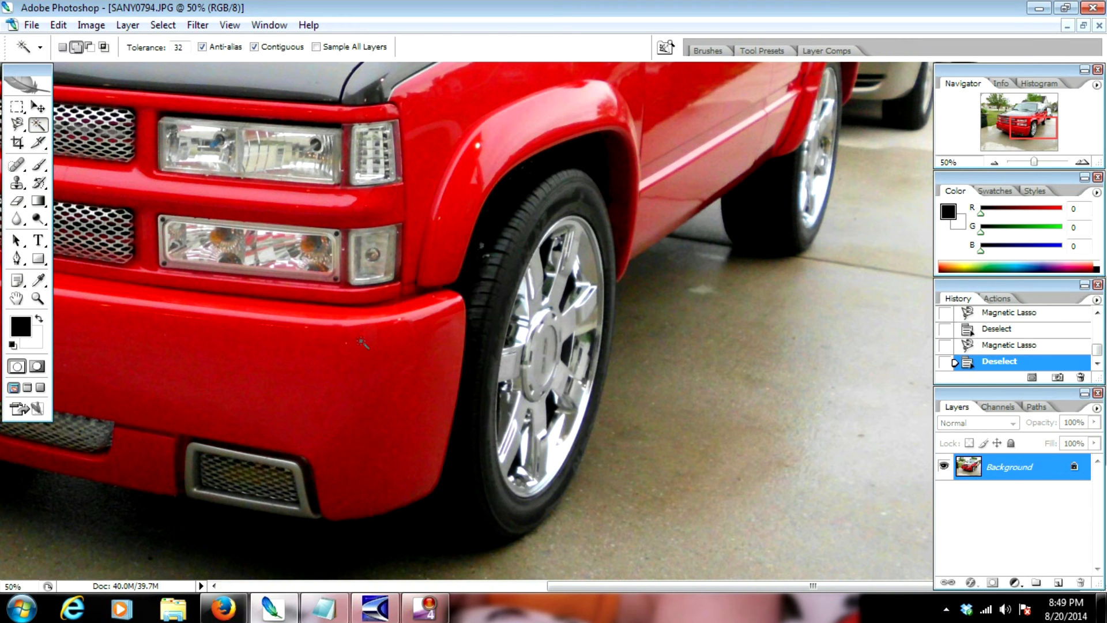
click(374, 358)
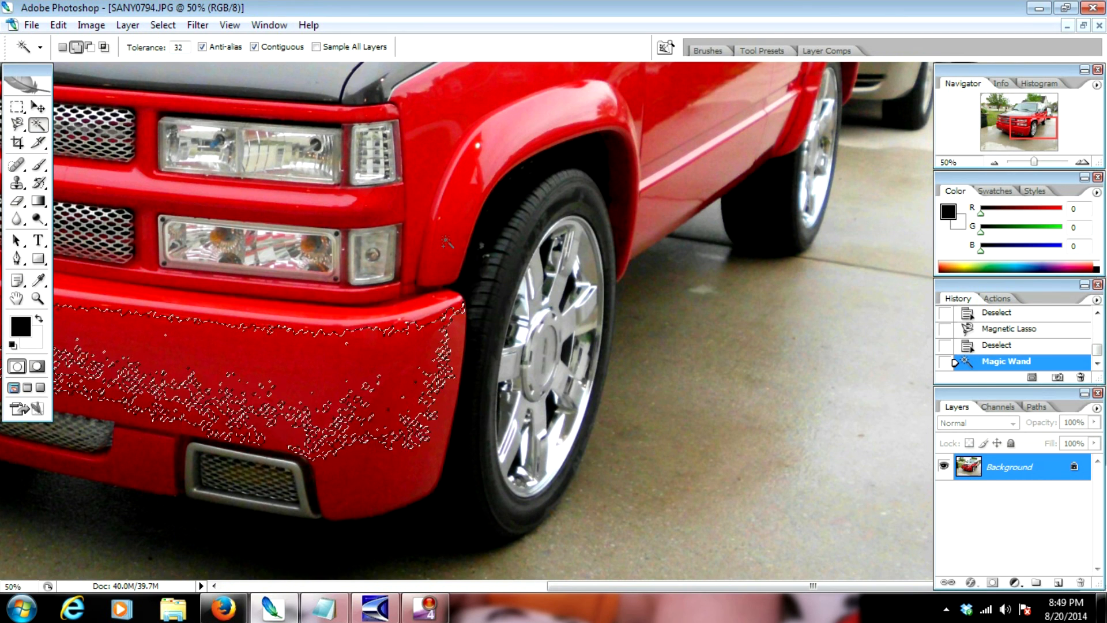
- Clear the Magic Wand selection on the bumper and fit the whole photo on screen
right_click(478, 194)
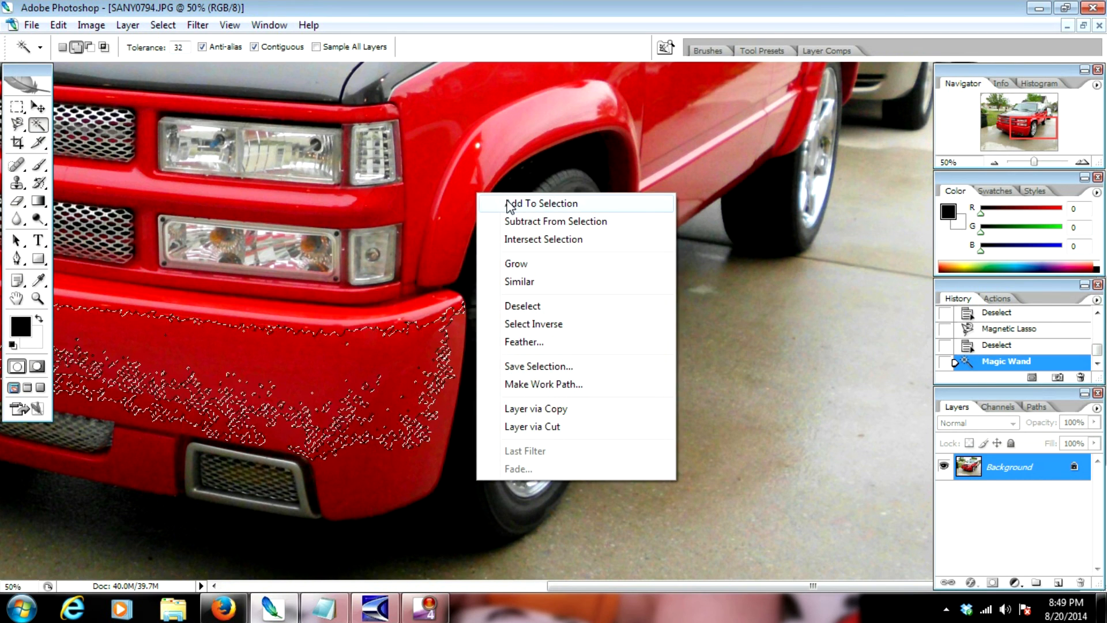
click(518, 303)
scroll(456, 313, down, 2)
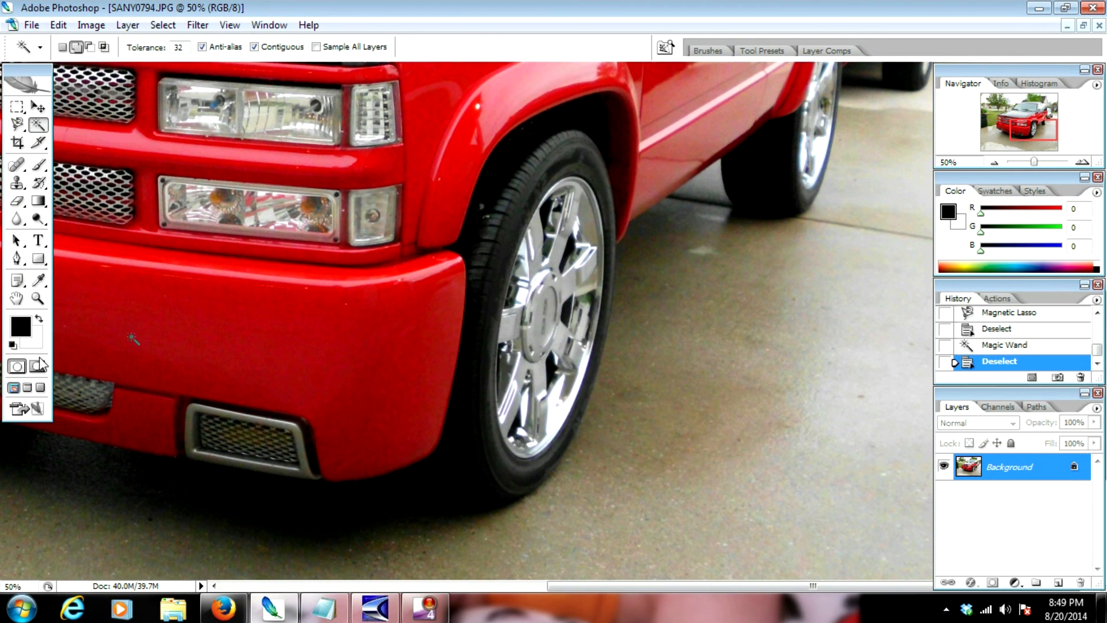
click(37, 298)
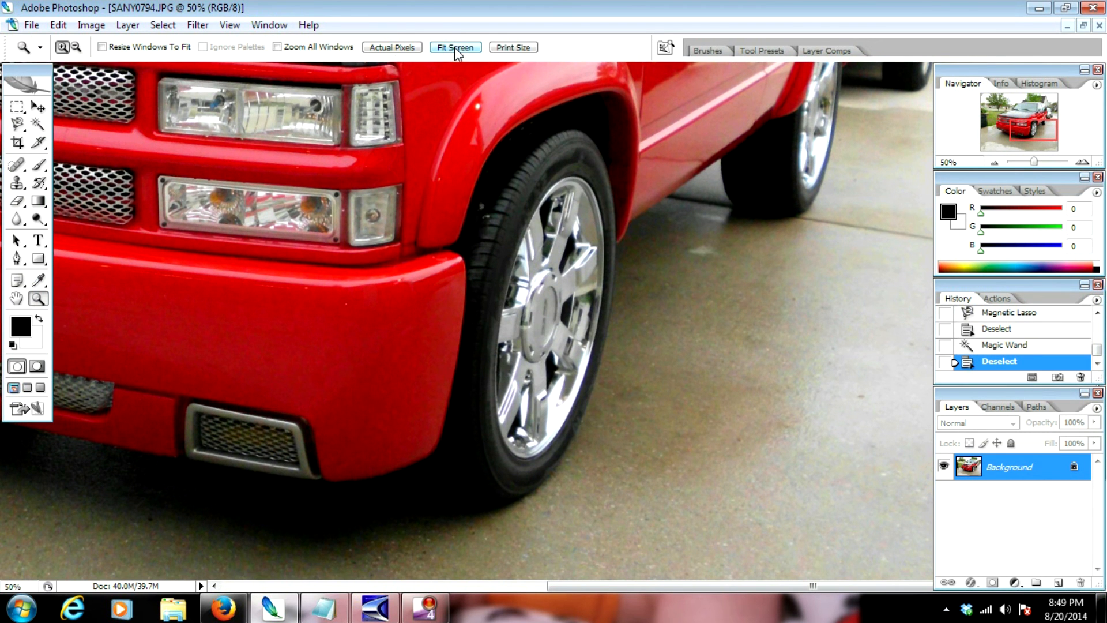
click(455, 47)
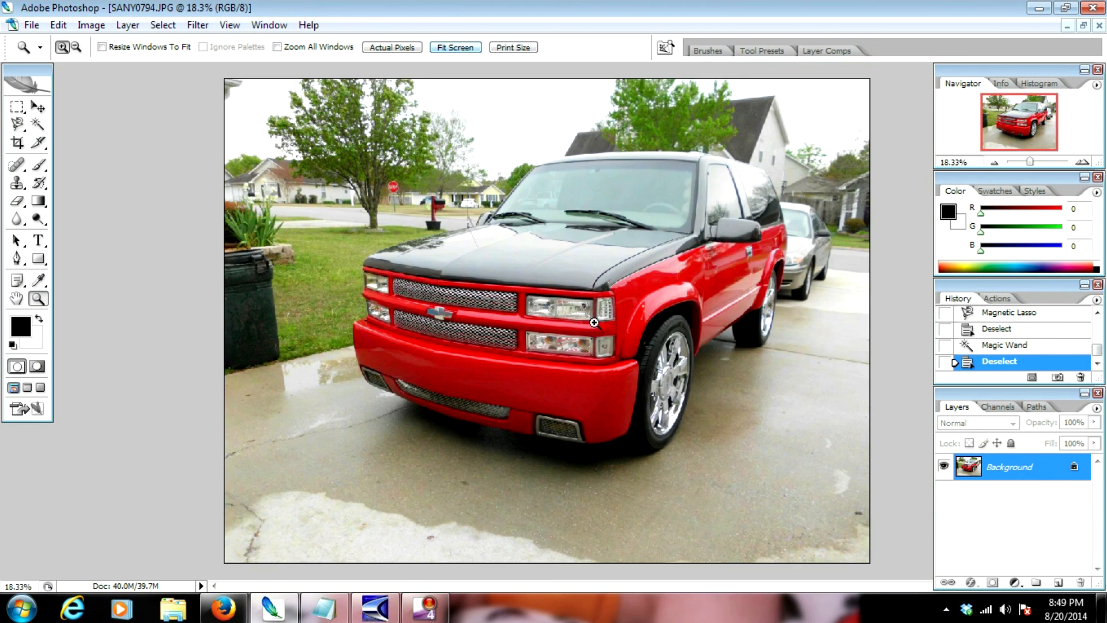
- Set the brush diameter to 101 px and paint a freehand black scribble on the driveway in front of the truck
click(38, 124)
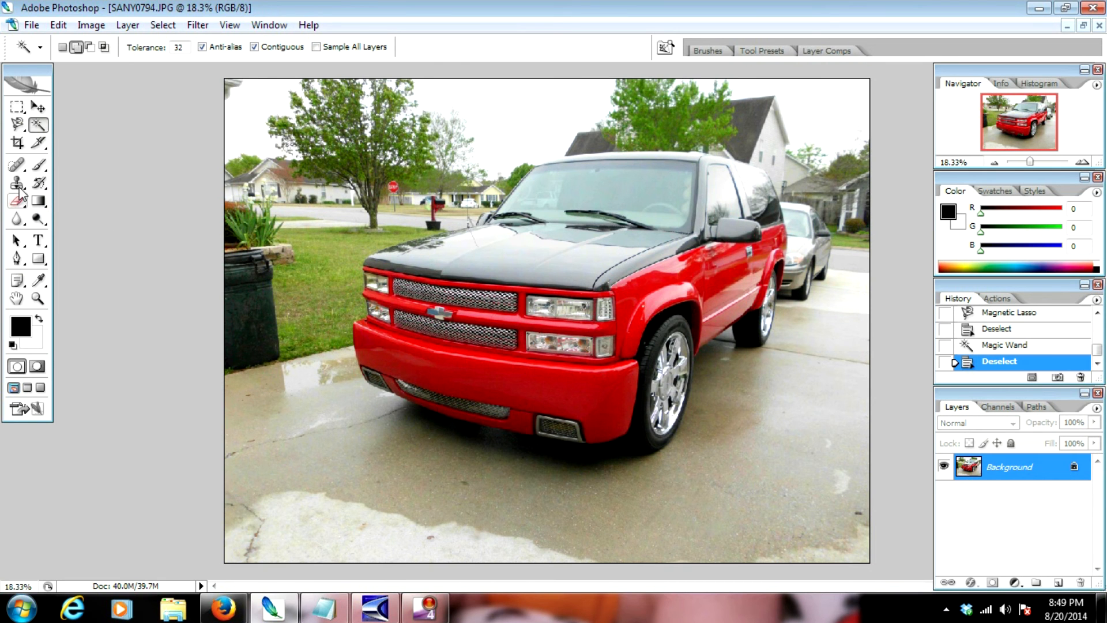
click(17, 107)
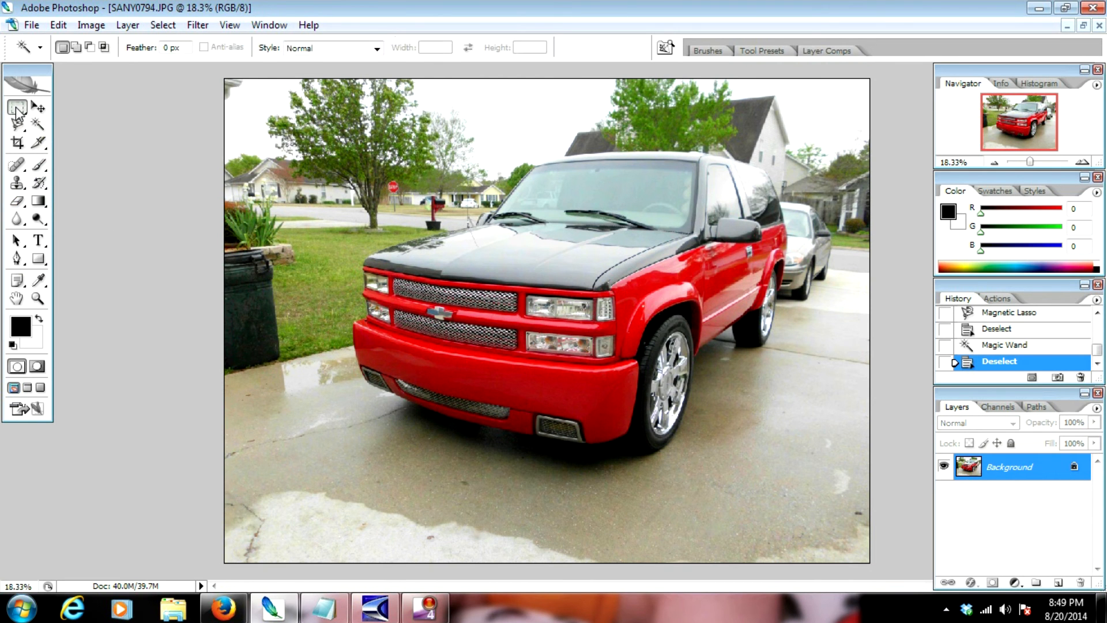
click(41, 165)
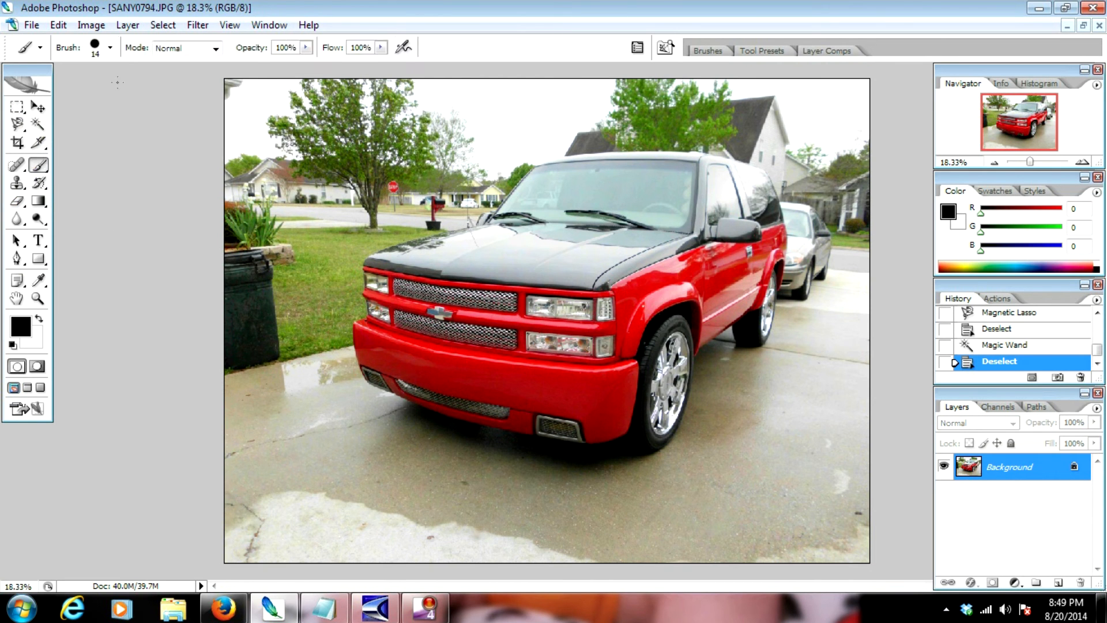
click(110, 48)
drag(86, 95, 112, 94)
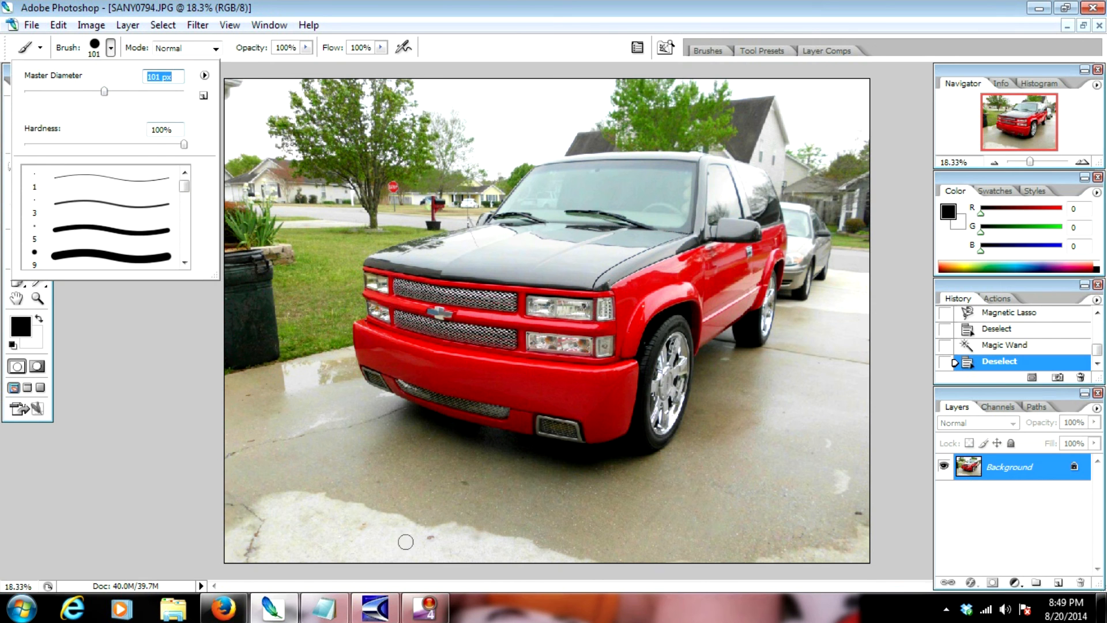
mouse_move(361, 467)
mouse_down()
mouse_move(384, 492)
mouse_move(380, 472)
mouse_move(381, 486)
mouse_move(393, 472)
mouse_move(377, 472)
mouse_move(380, 485)
mouse_move(407, 475)
mouse_move(378, 485)
mouse_move(382, 469)
mouse_move(330, 439)
mouse_move(310, 403)
mouse_move(308, 311)
mouse_up()
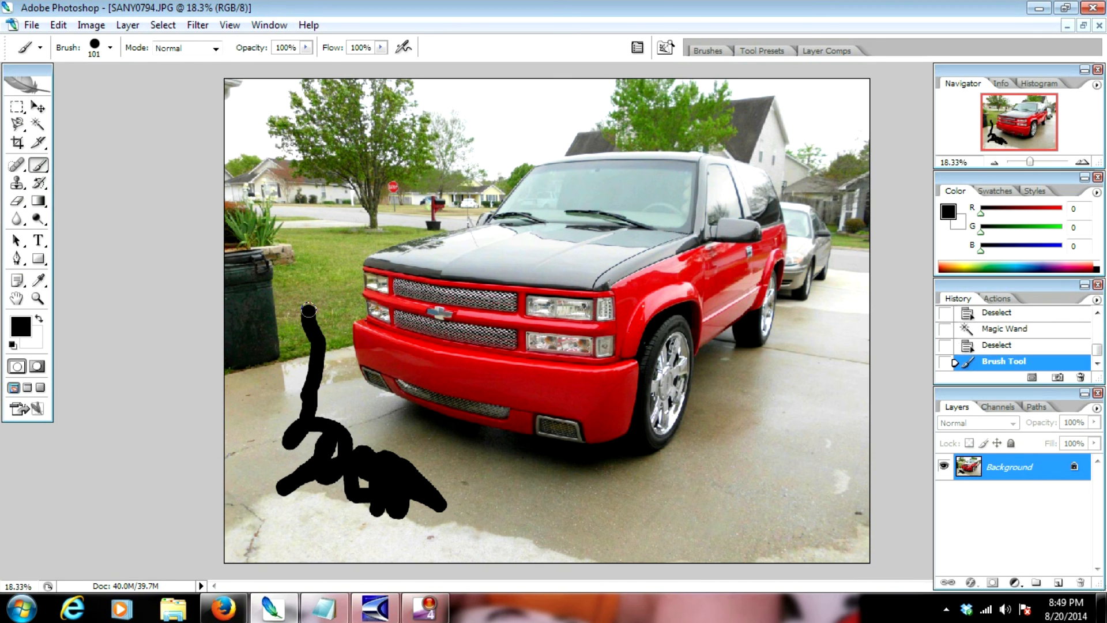
- Select the black scribble on the driveway with the Magic Wand and delete its pixels
click(36, 126)
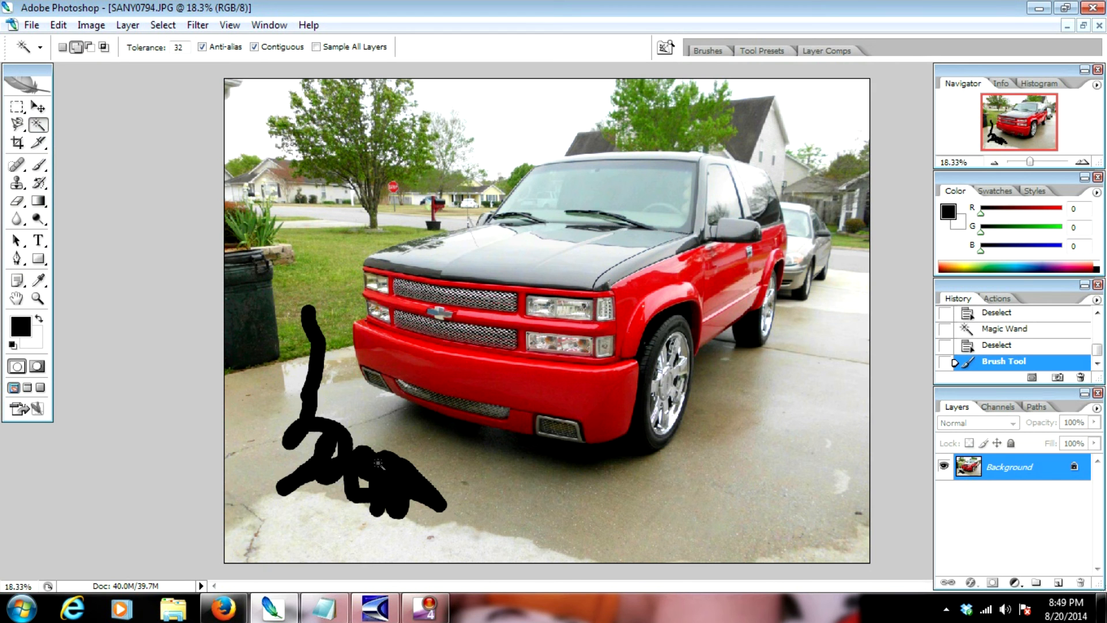
click(379, 466)
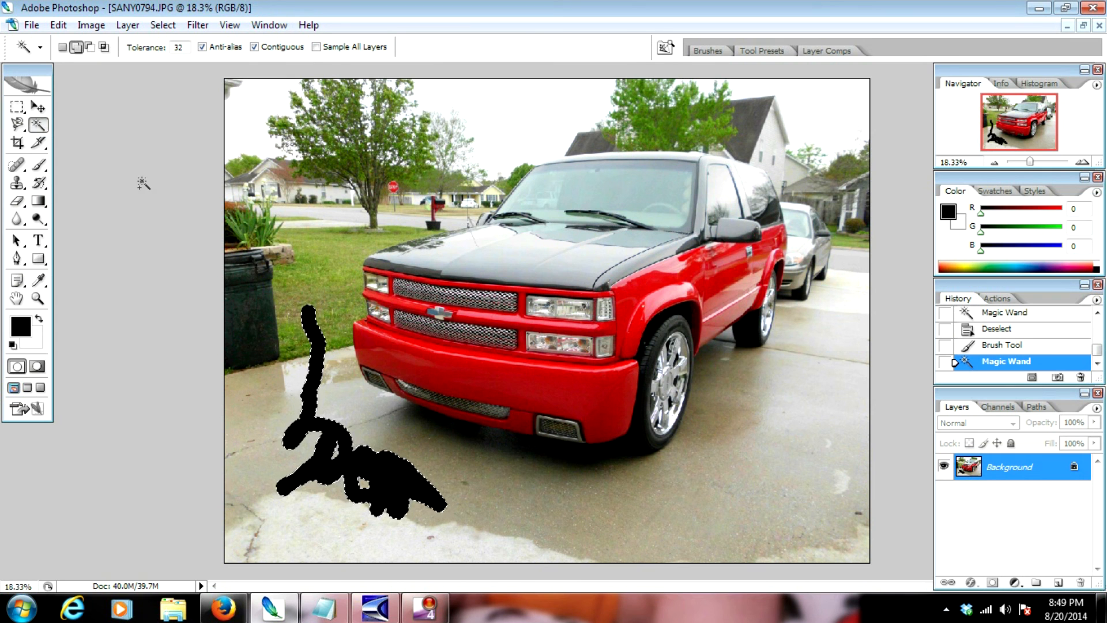
key(Delete)
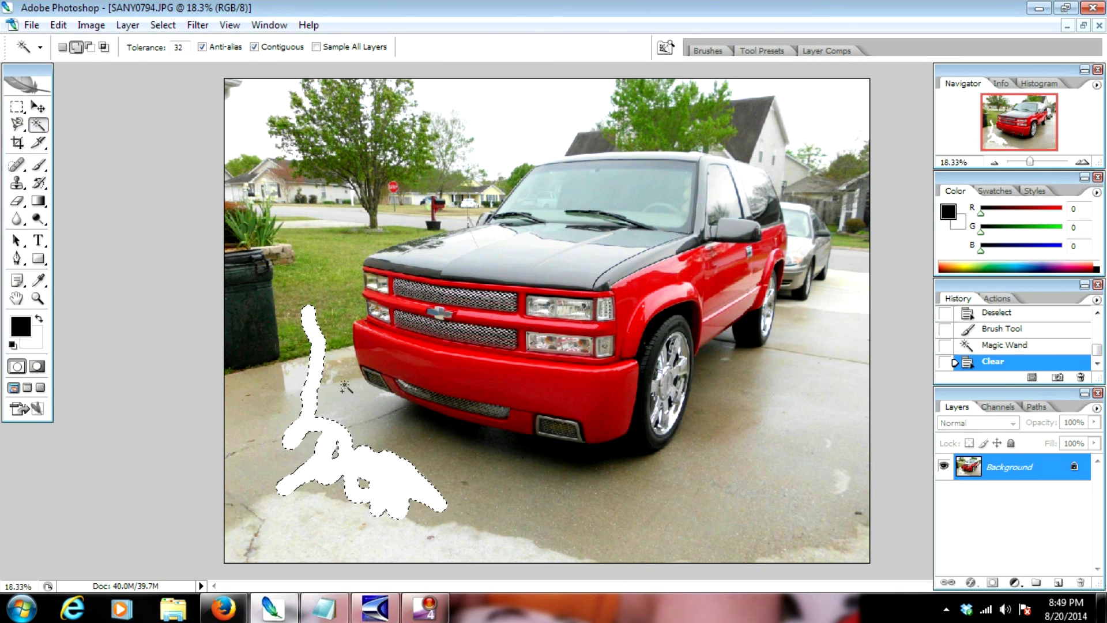
- Undo the clearing of the scribble, its Magic Wand selection and the brush stroke
click(58, 25)
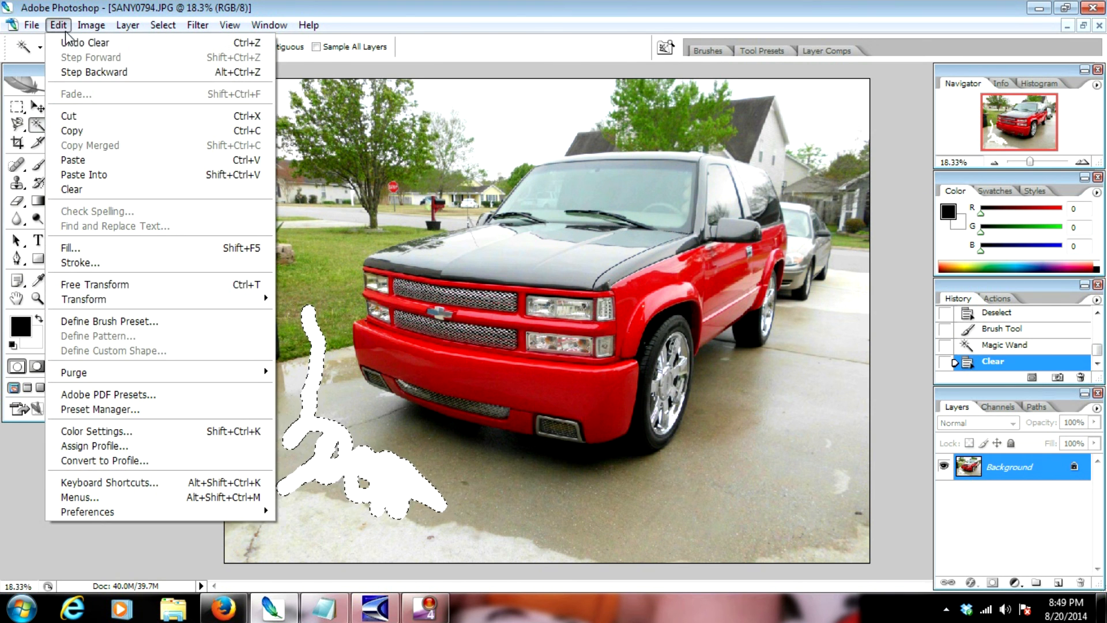
click(67, 43)
click(58, 25)
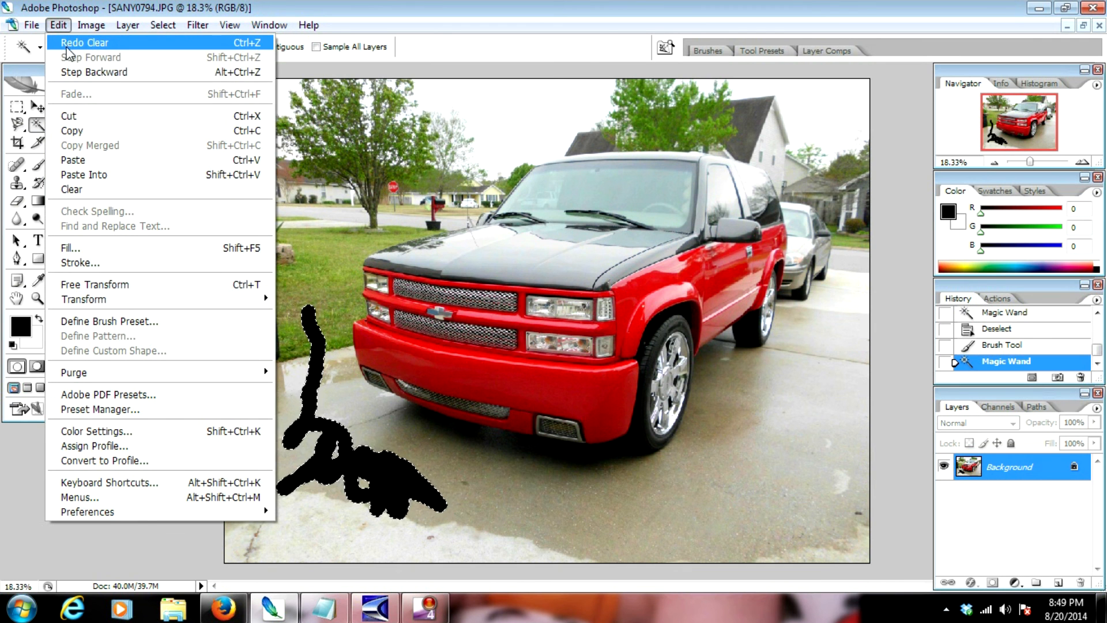
click(68, 73)
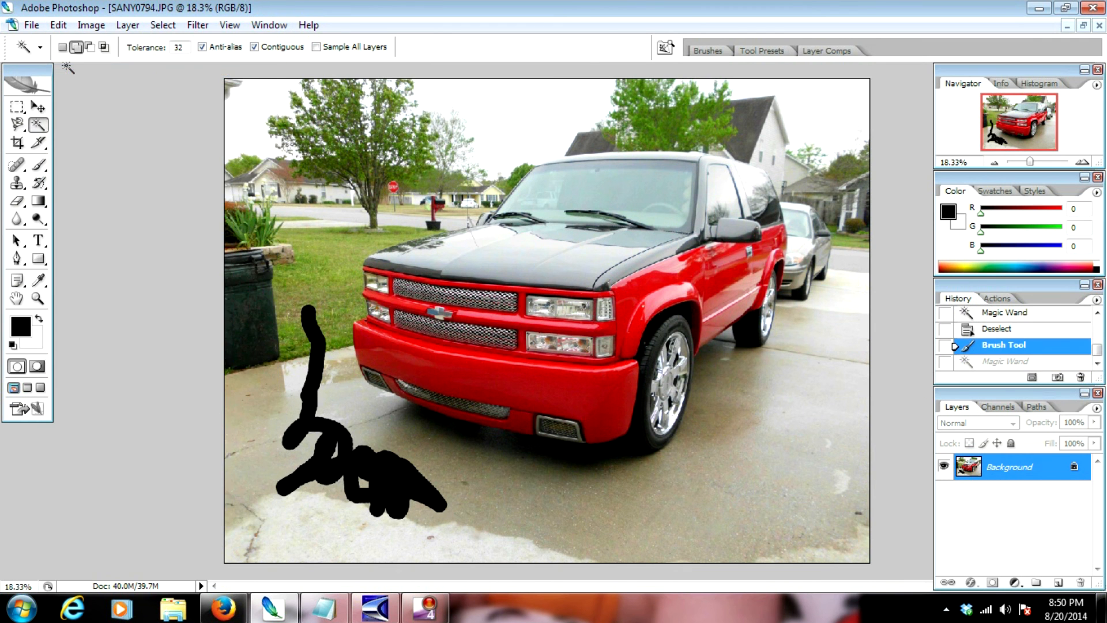
click(61, 26)
click(74, 71)
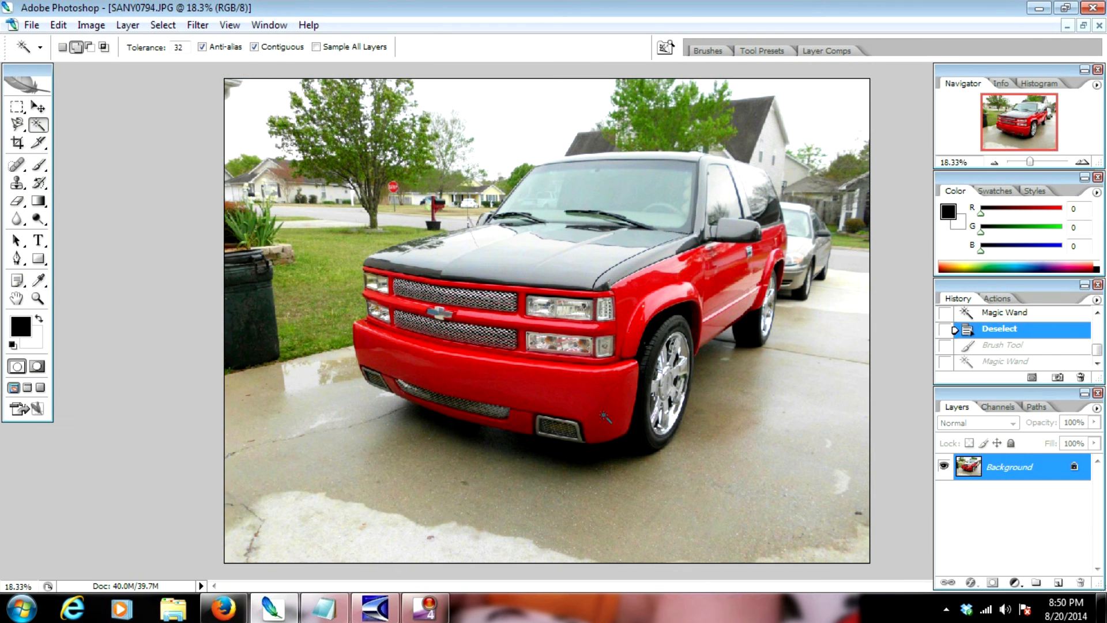